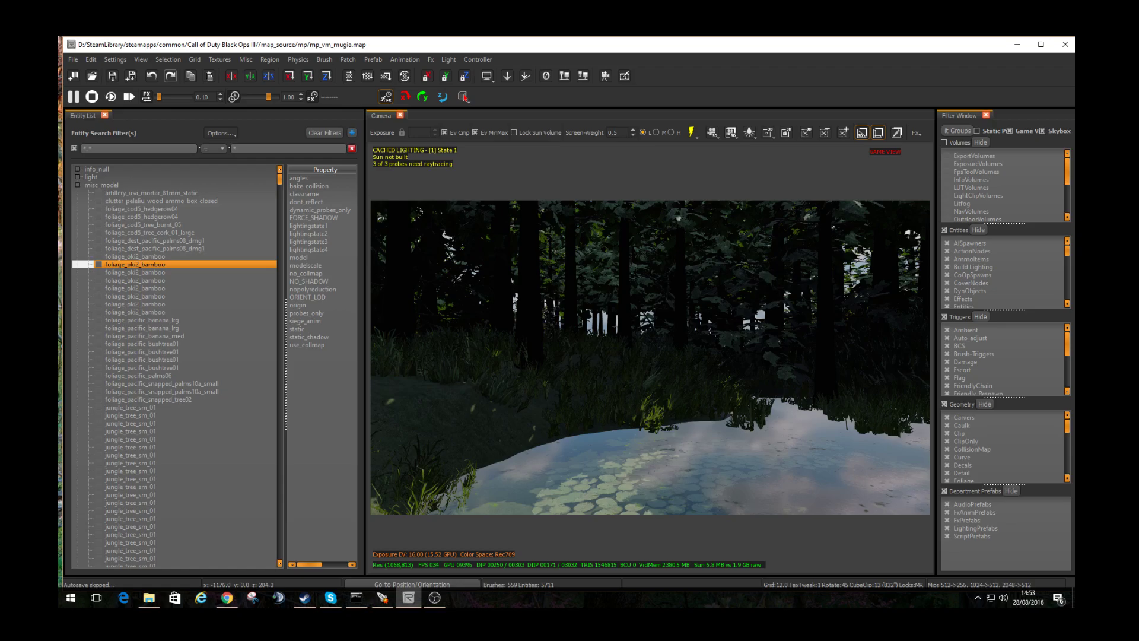
Step: Look over the pond, its grassy banks and the surrounding forest in the camera view
{"action": "right_click_drag", "start_coordinate": [650, 357], "coordinate": [822, 347]}
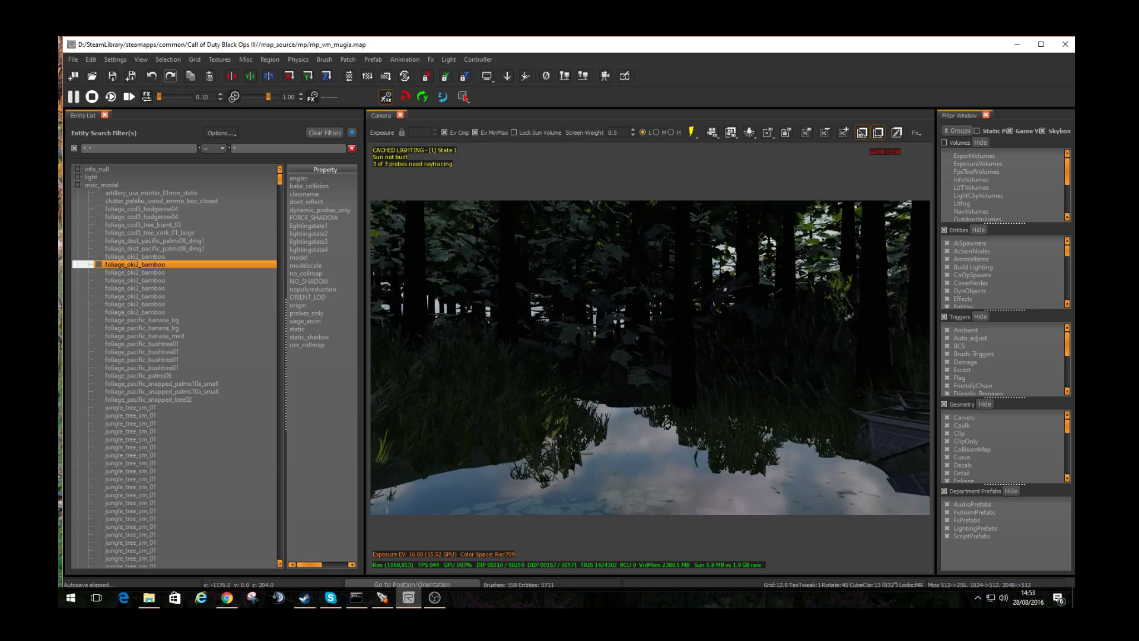
{"action": "key", "text": "s"}
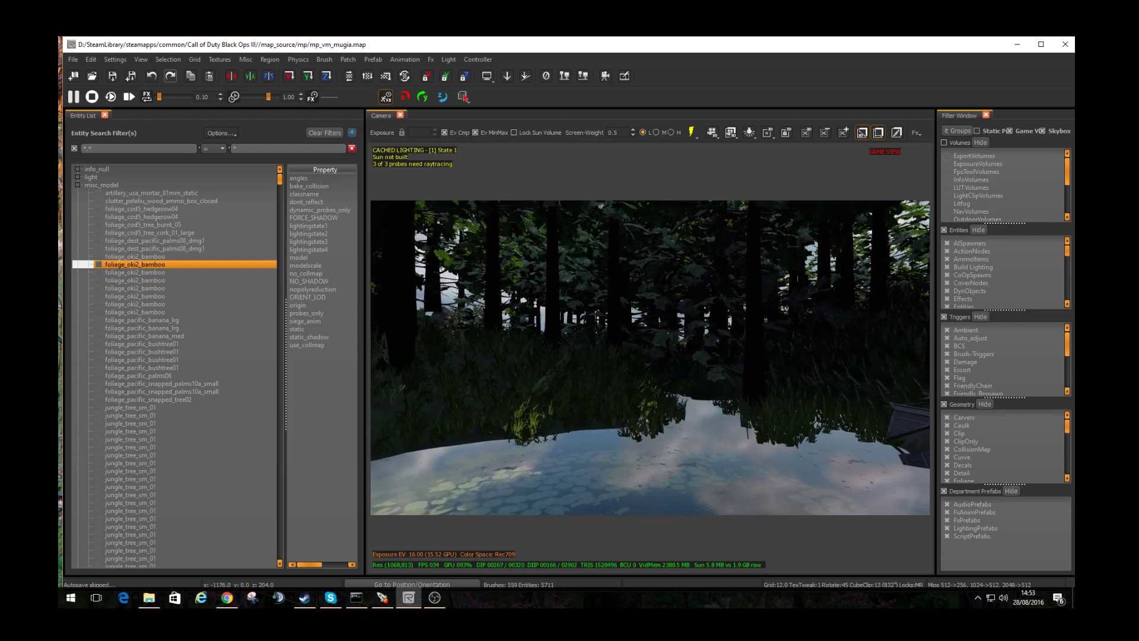
{"action": "key", "text": "Up"}
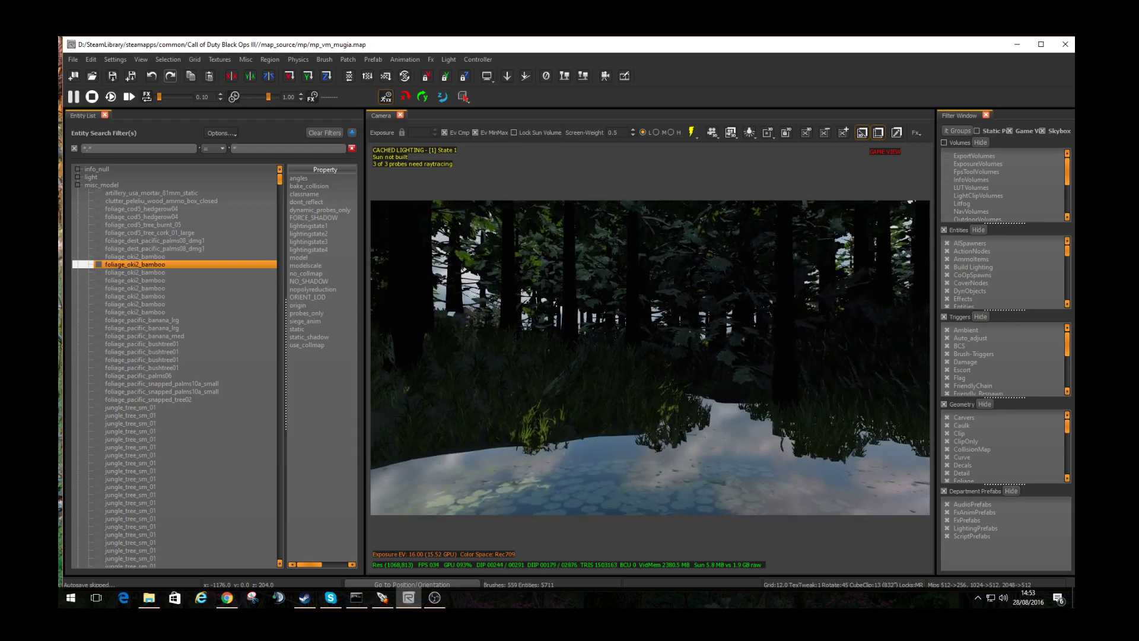
{"action": "key", "text": "Left"}
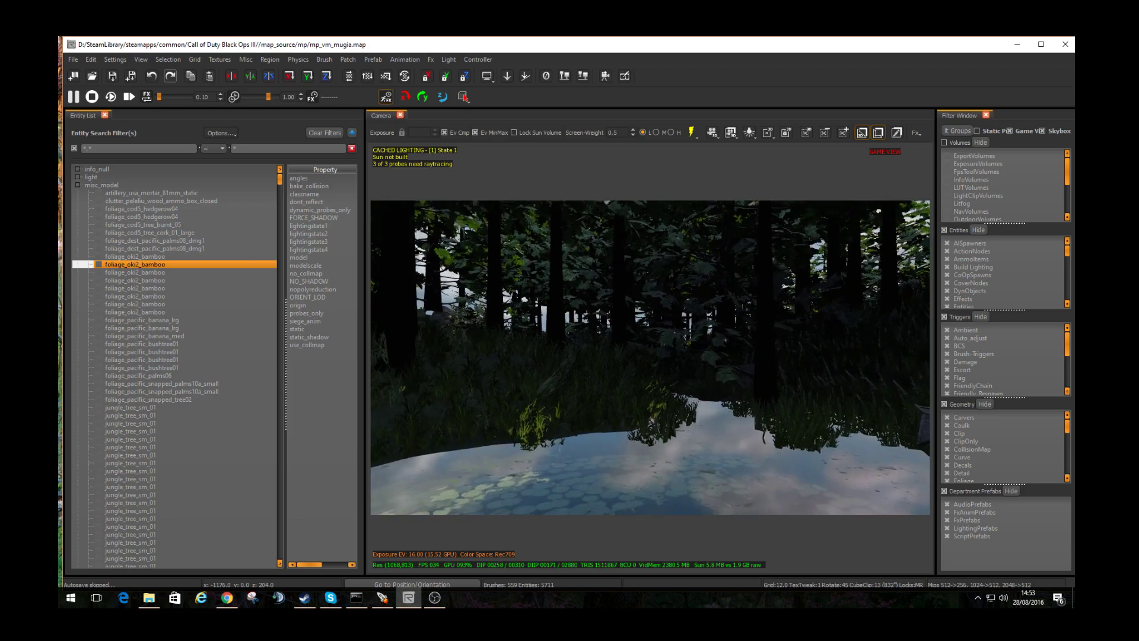
{"action": "key", "text": "Right"}
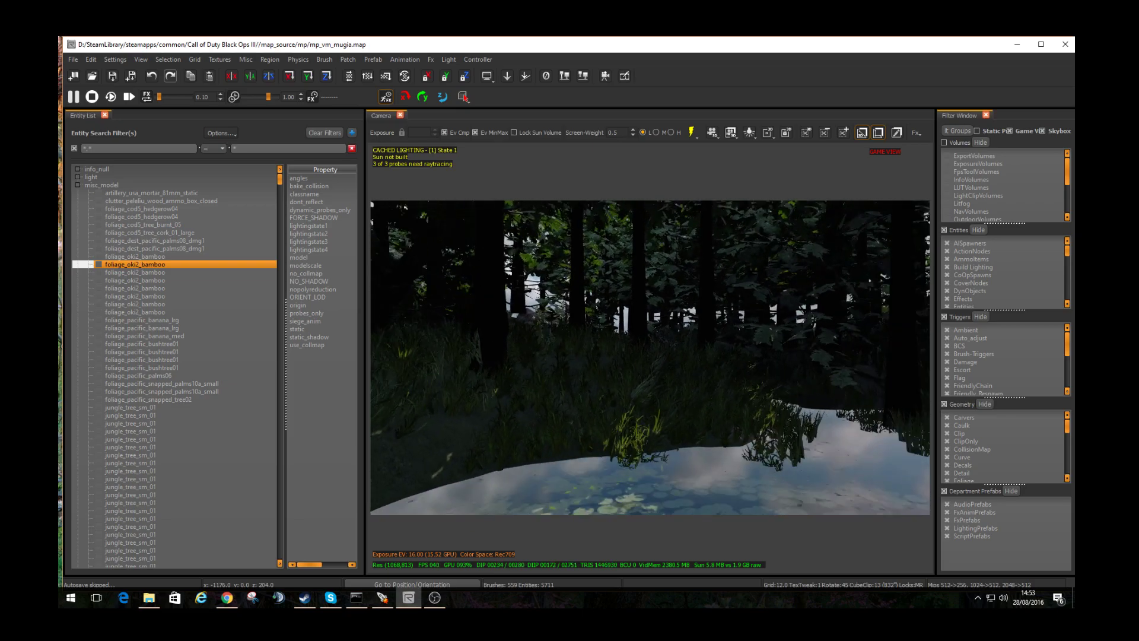
{"action": "key", "text": "Up"}
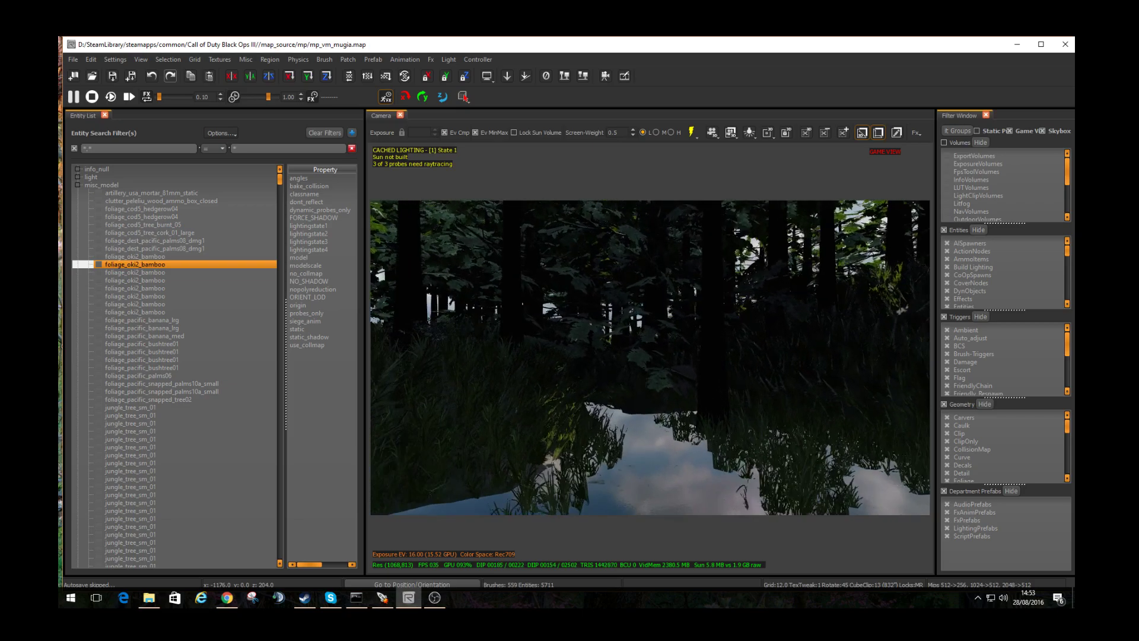
{"action": "key", "text": "Up"}
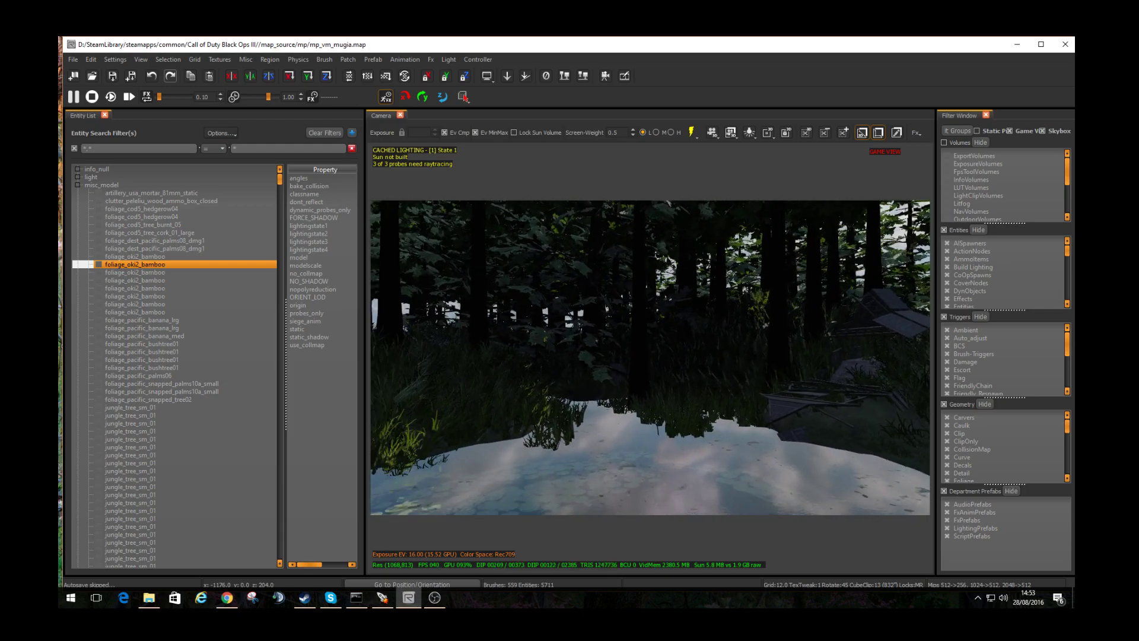
Step: Look through the misc_model entries in the entity list, from the bamboo models to the tall grass clusters and back
{"action": "key", "text": "Down"}
{"action": "key", "text": "Down"}
{"action": "key", "text": "Down"}
{"action": "key", "text": "Down"}
{"action": "key", "text": "Down"}
{"action": "key", "text": "Down"}
{"action": "key", "text": "Down"}
{"action": "key", "text": "Down"}
{"action": "key", "text": "Down"}
{"action": "key", "text": "Down"}
{"action": "key", "text": "Down"}
{"action": "key", "text": "Down"}
{"action": "key", "text": "Down"}
{"action": "key", "text": "Down"}
{"action": "key", "text": "Down"}
{"action": "key", "text": "Down"}
{"action": "key", "text": "Down"}
{"action": "key", "text": "Down"}
{"action": "key", "text": "Down"}
{"action": "key", "text": "Down"}
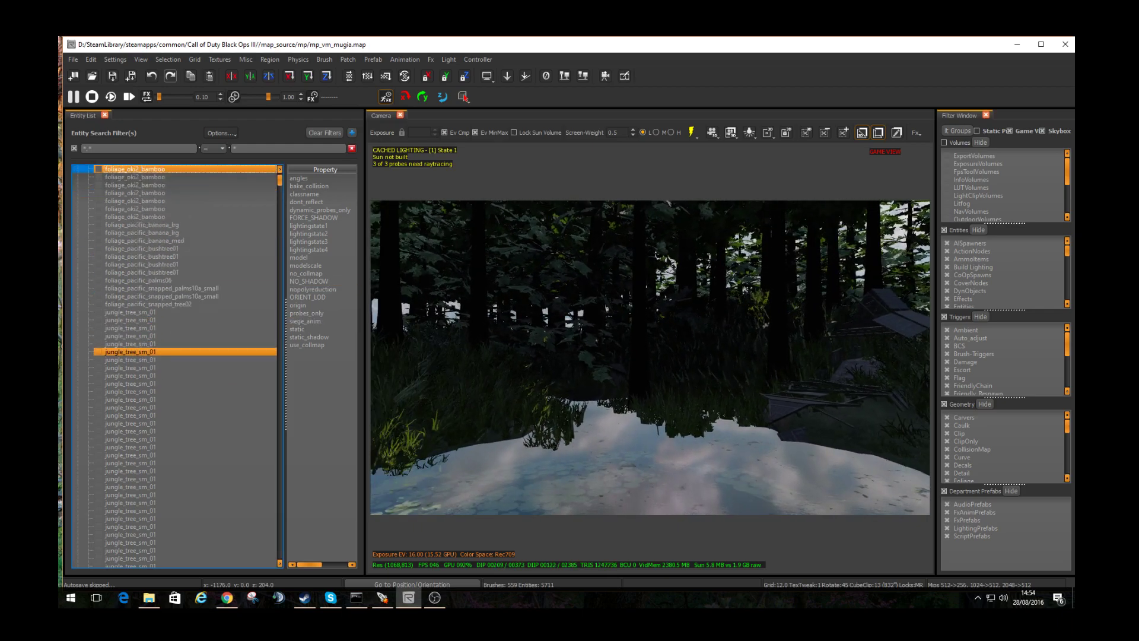
{"action": "left_click_drag", "start_coordinate": [279, 182], "coordinate": [279, 391]}
{"action": "key", "text": "Up"}
{"action": "key", "text": "Up"}
{"action": "key", "text": "Up"}
{"action": "key", "text": "Up"}
{"action": "key", "text": "Up"}
{"action": "key", "text": "Up"}
{"action": "key", "text": "Up"}
{"action": "key", "text": "Up"}
{"action": "key", "text": "Up"}
{"action": "key", "text": "Up"}
{"action": "key", "text": "Up"}
{"action": "key", "text": "Up"}
{"action": "key", "text": "Up"}
{"action": "key", "text": "Up"}
{"action": "key", "text": "Up"}
{"action": "key", "text": "Up"}
{"action": "key", "text": "Up"}
{"action": "key", "text": "Up"}
{"action": "key", "text": "Up"}
{"action": "key", "text": "Up"}
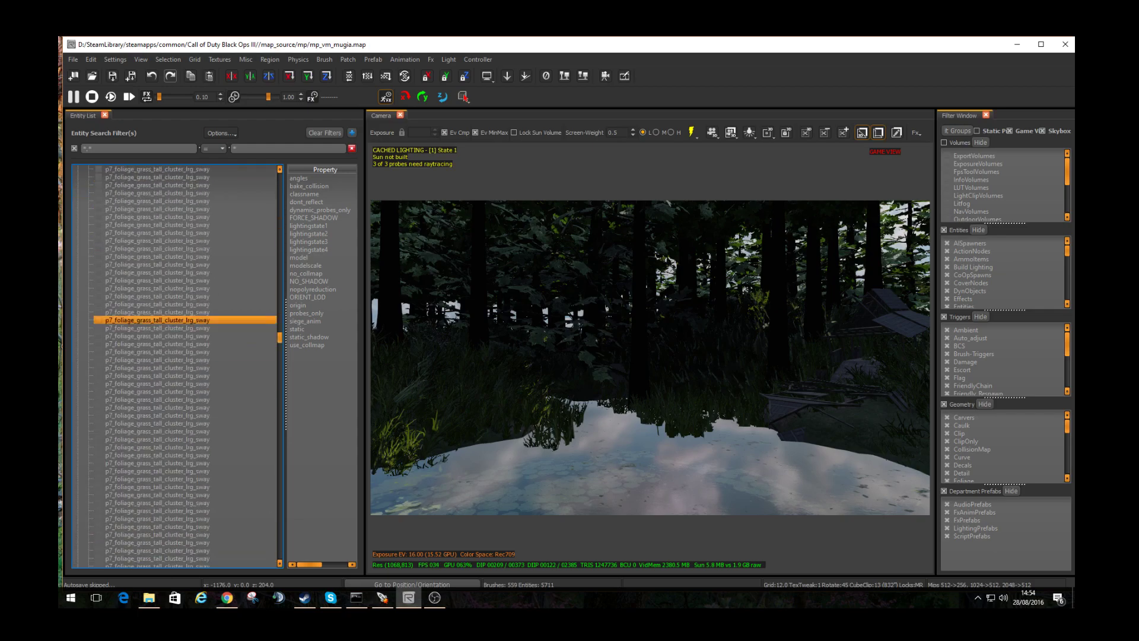
{"action": "key", "text": "Down"}
{"action": "key", "text": "Down"}
{"action": "key", "text": "Down"}
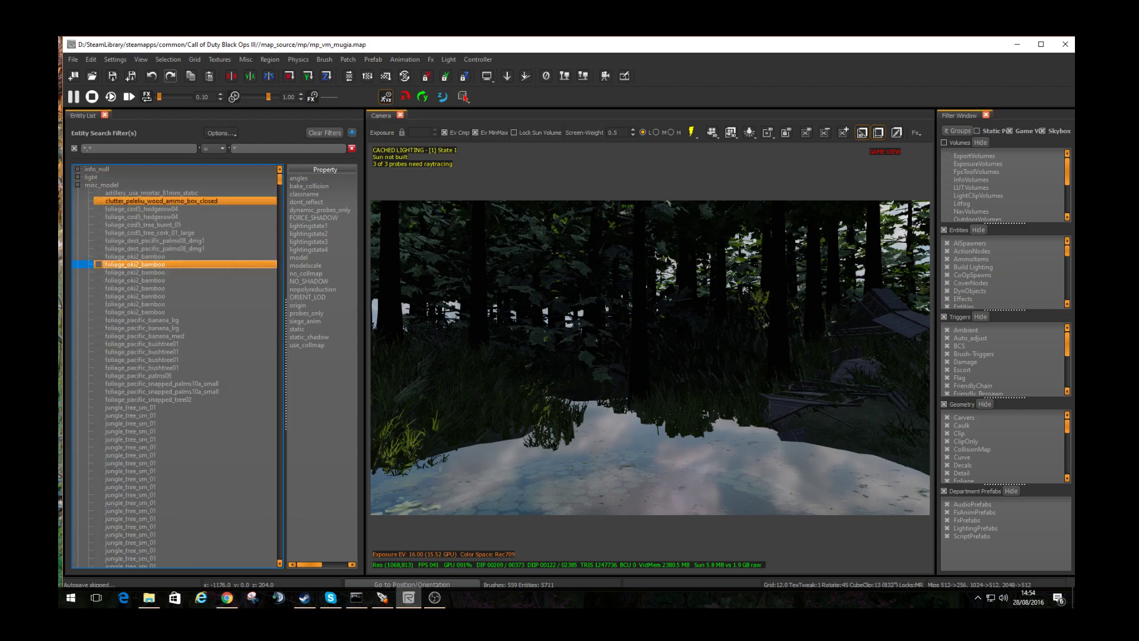
Step: Set foliage_oki2_bamboo as the only source model in Model Replace, adding it from a selected bamboo and removing foliage_cod5_tallgrass10b
{"action": "right_click_drag", "start_coordinate": [649, 357], "coordinate": [747, 357]}
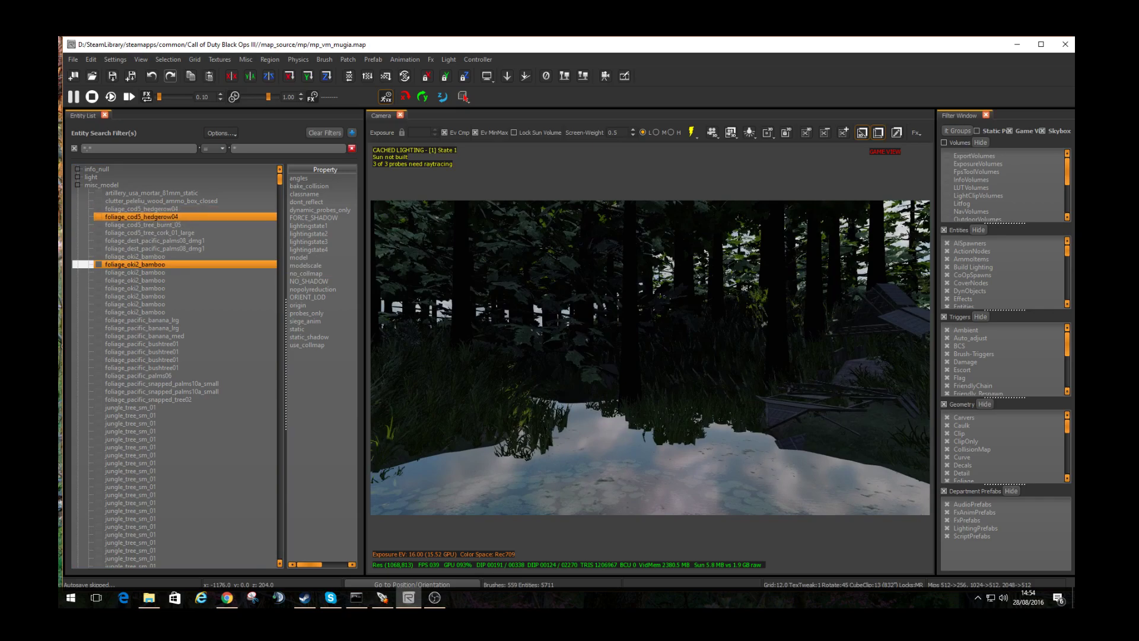
{"action": "left_click", "coordinate": [135, 256]}
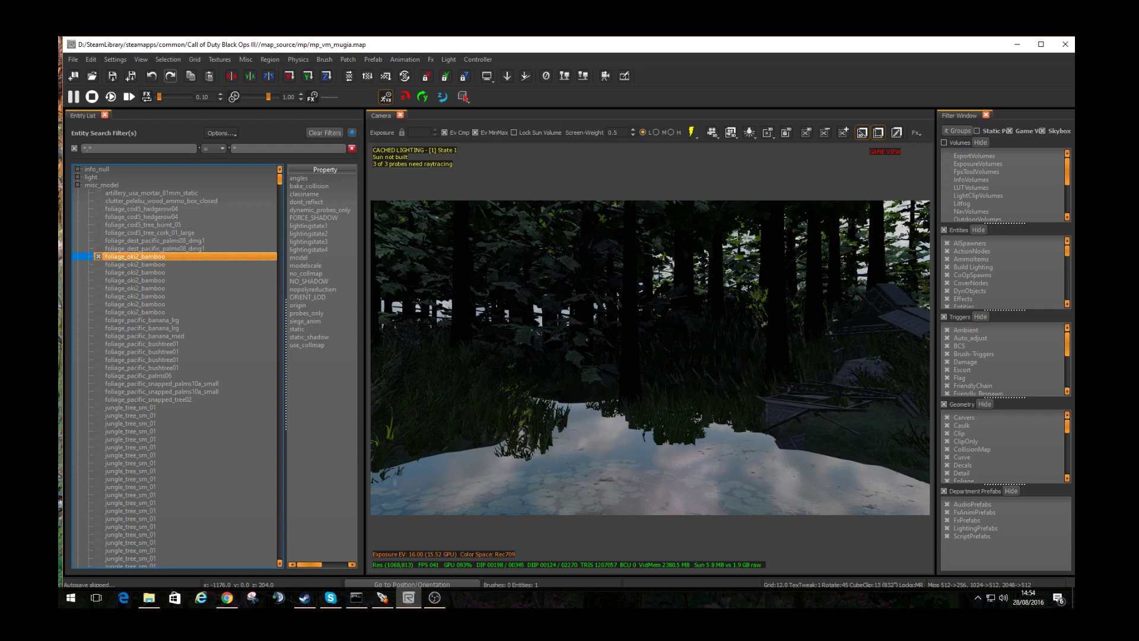
{"action": "left_click", "coordinate": [245, 59]}
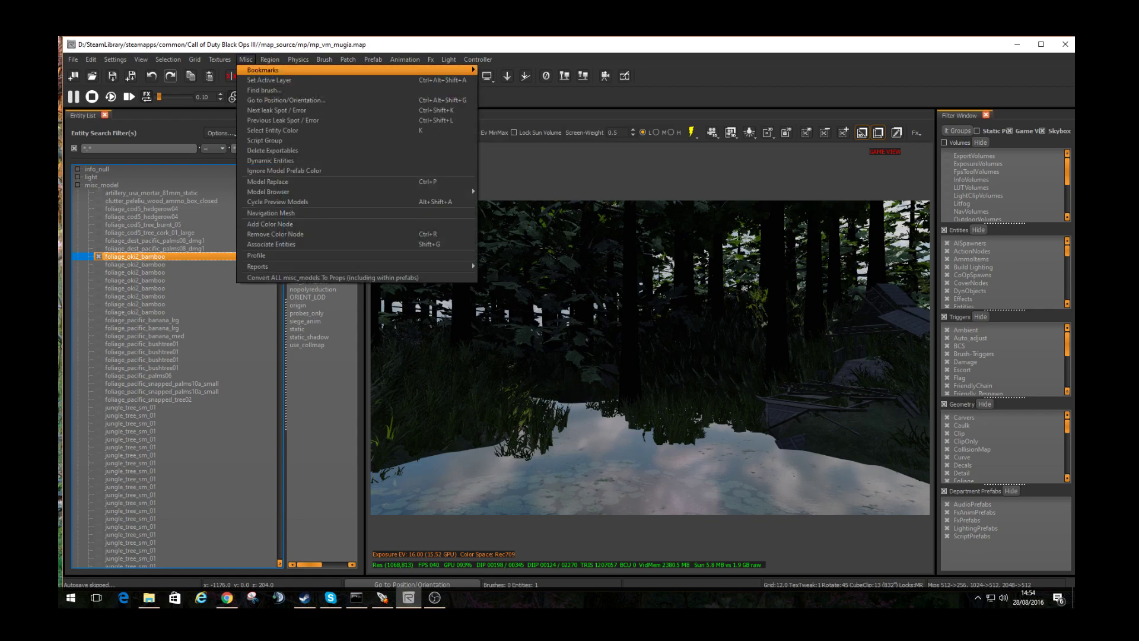
{"action": "left_click", "coordinate": [268, 181]}
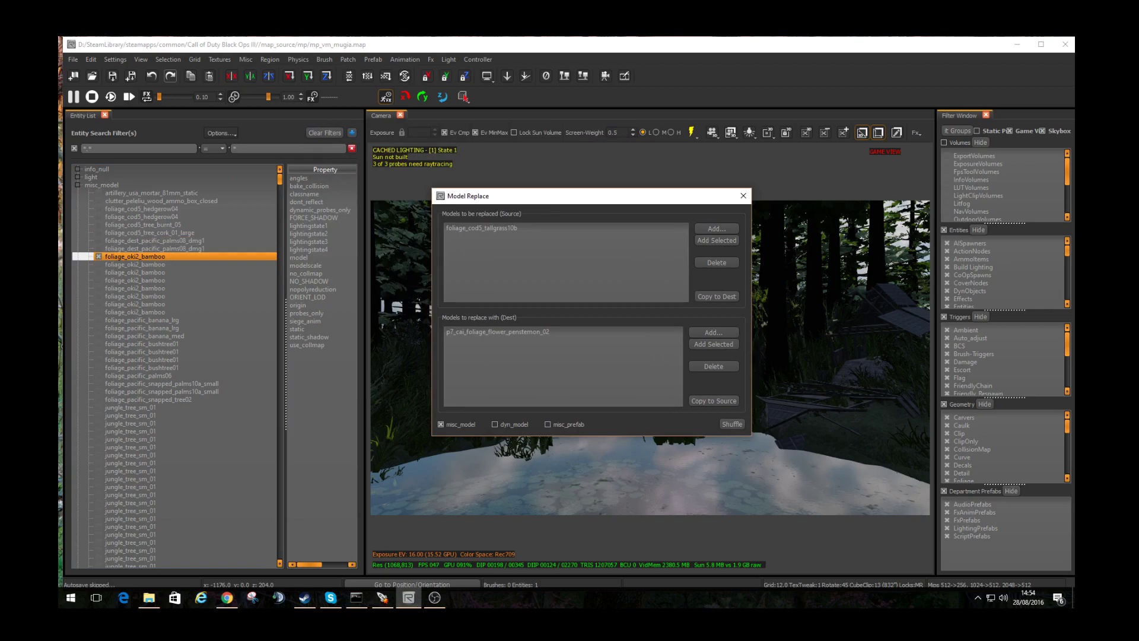
{"action": "left_click", "coordinate": [716, 240]}
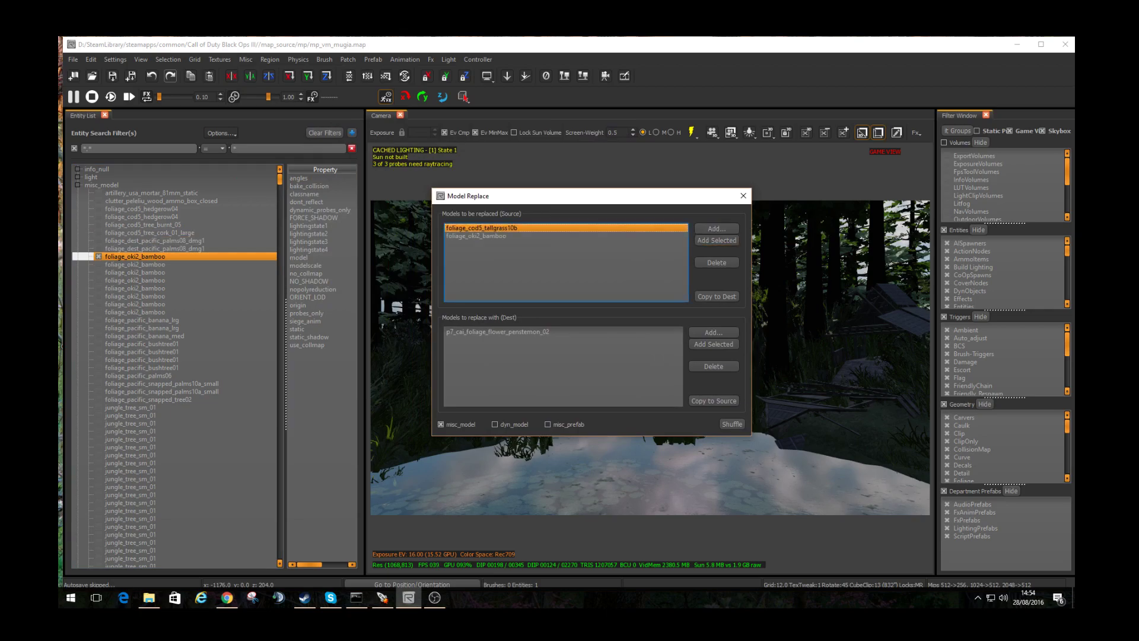
{"action": "left_click", "coordinate": [716, 262]}
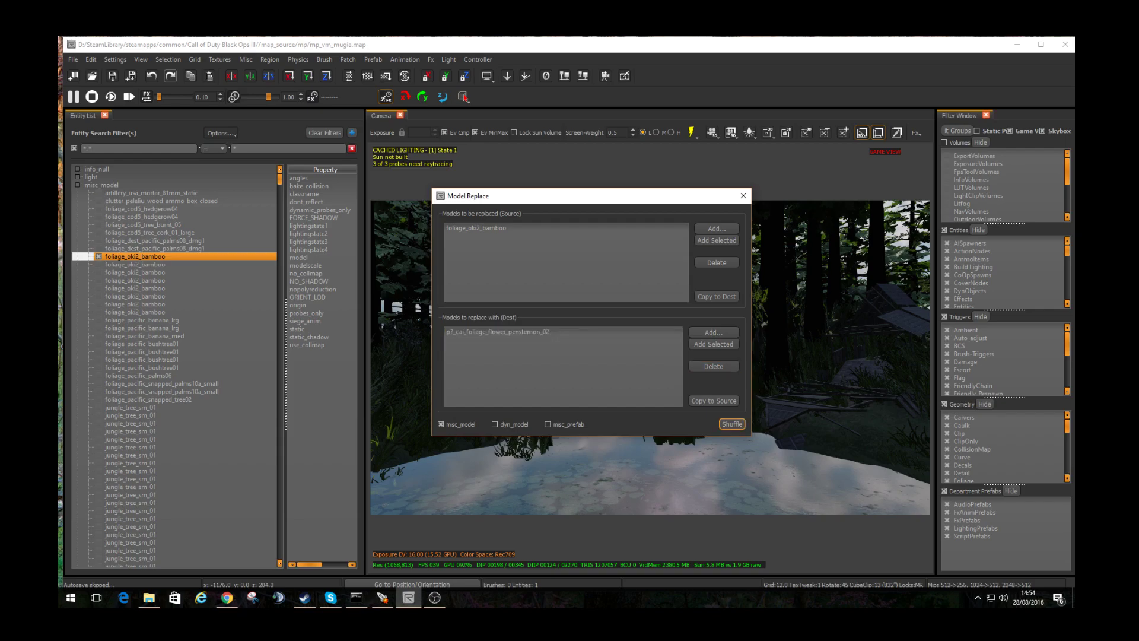
Step: Replace the foliage_oki2_bamboo models with p7_cai_foliage_flower_penstemon_02 and delete the bamboo that is still selected
{"action": "left_click", "coordinate": [732, 423]}
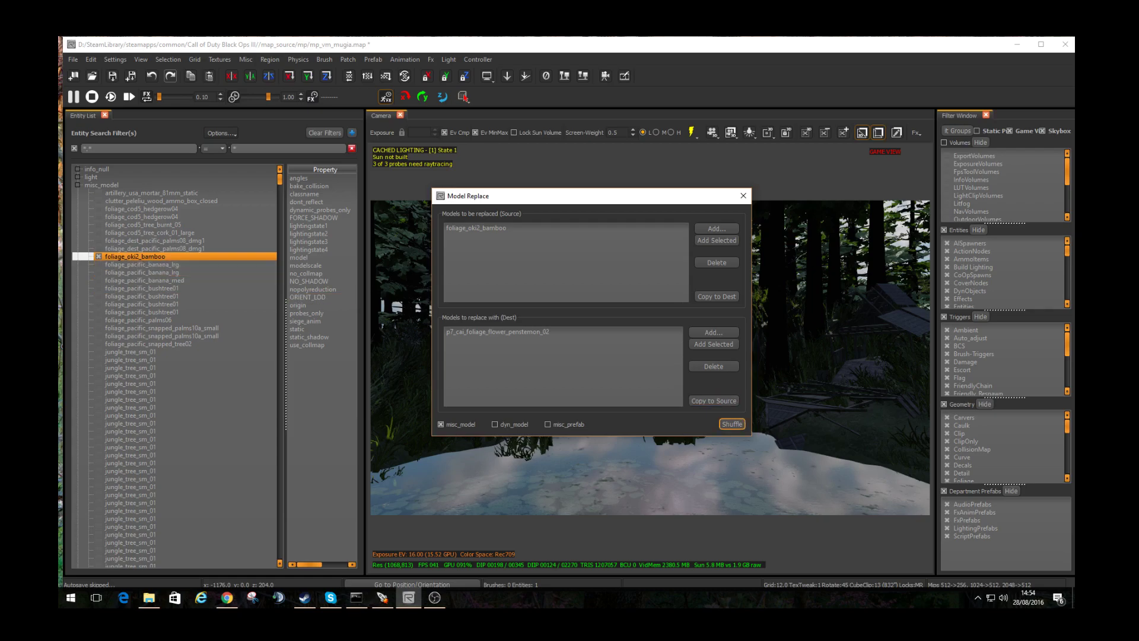
{"action": "left_click", "coordinate": [732, 424]}
{"action": "key", "text": "Delete"}
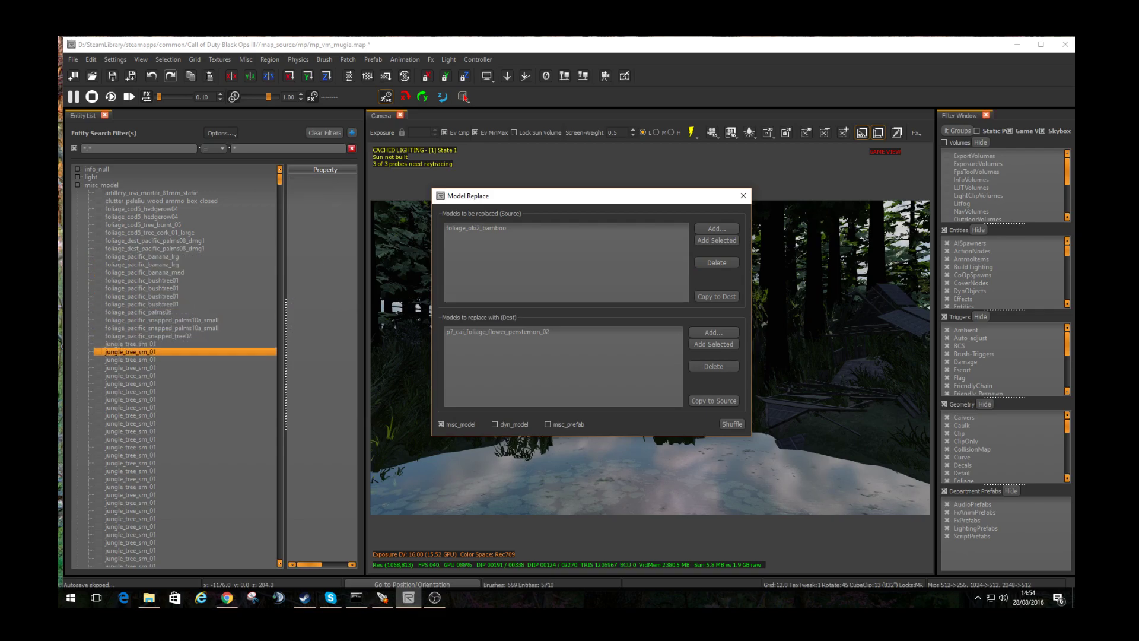
Step: Look through the misc_model list down to the penstemon flower entries and close the Model Replace dialog
{"action": "left_click", "coordinate": [130, 352]}
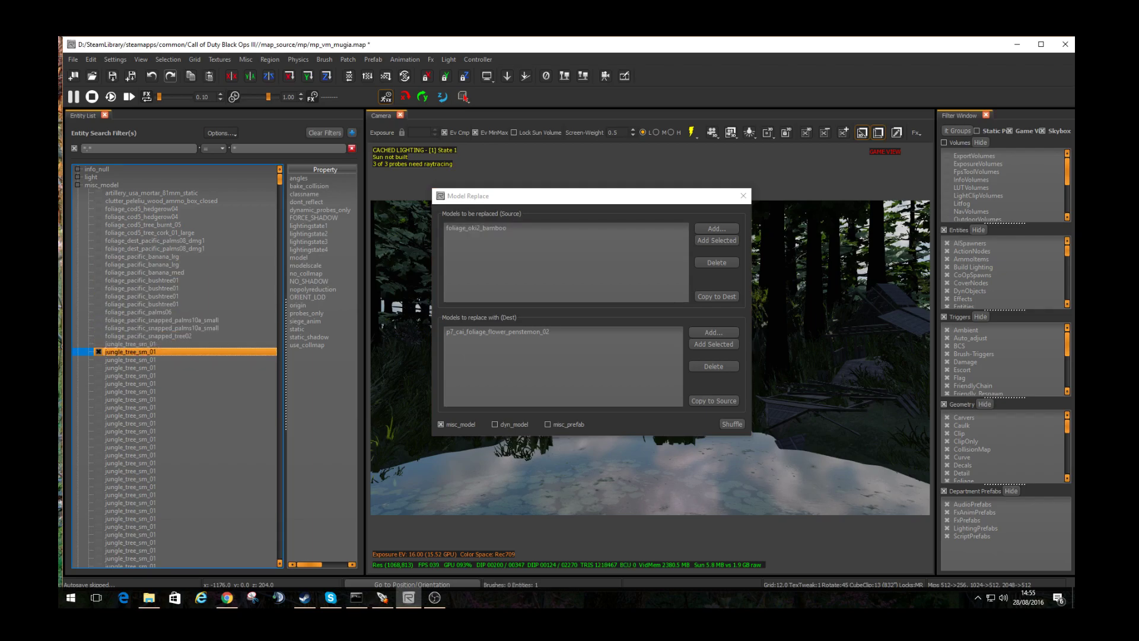
{"action": "scroll", "coordinate": [130, 336], "scroll_direction": "down", "scroll_amount": 8}
{"action": "left_click", "coordinate": [130, 343]}
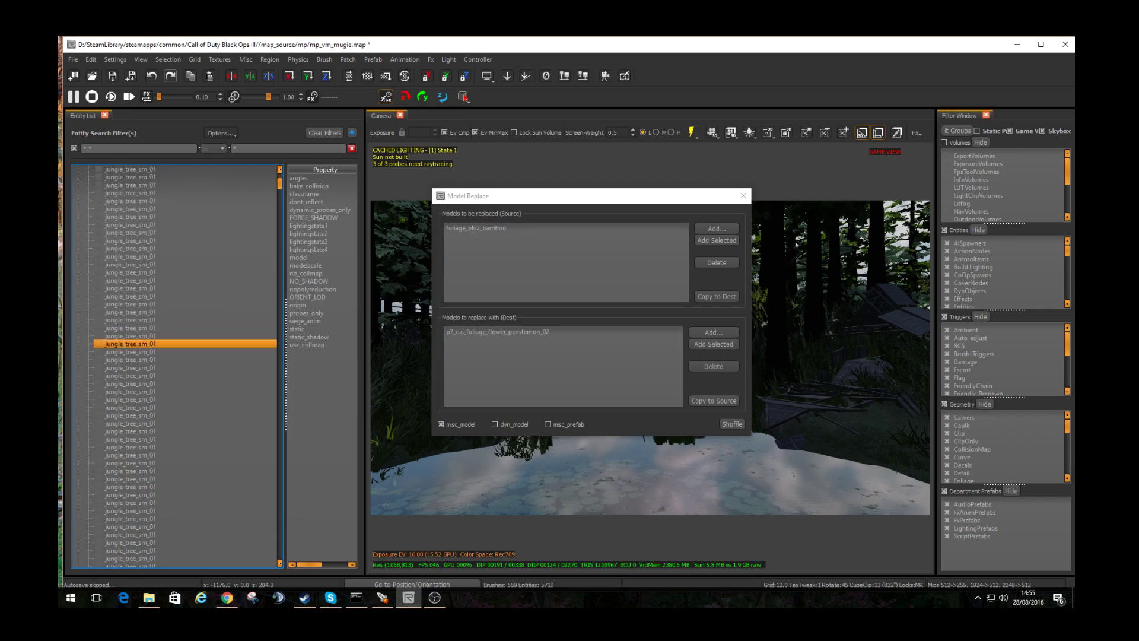
{"action": "scroll", "coordinate": [174, 366], "scroll_direction": "down", "scroll_amount": 20}
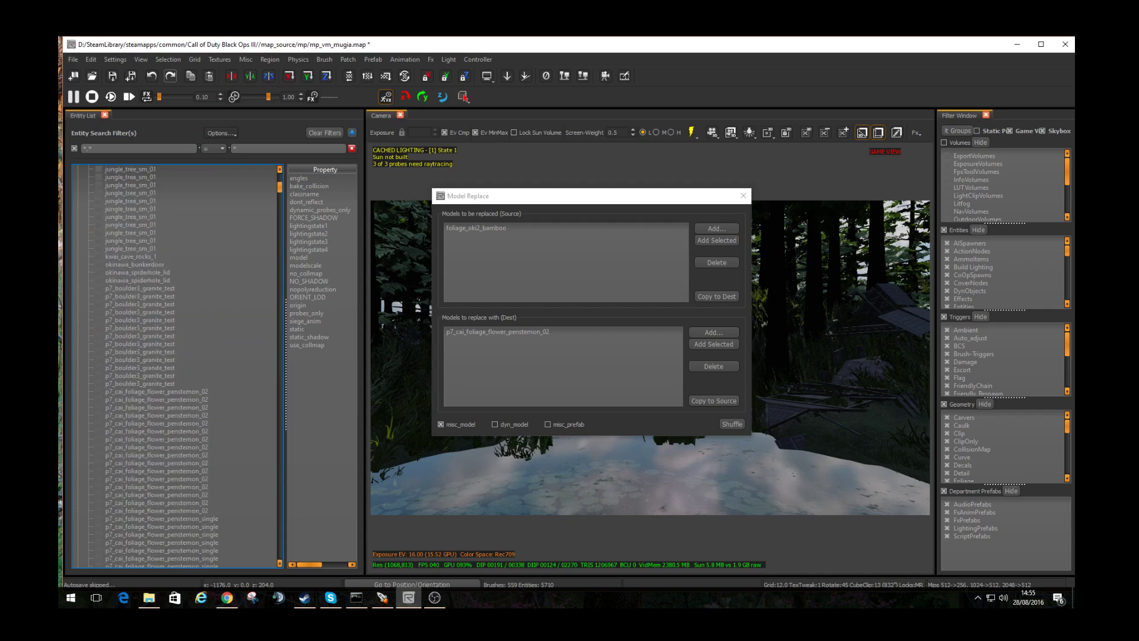
{"action": "left_click", "coordinate": [742, 196]}
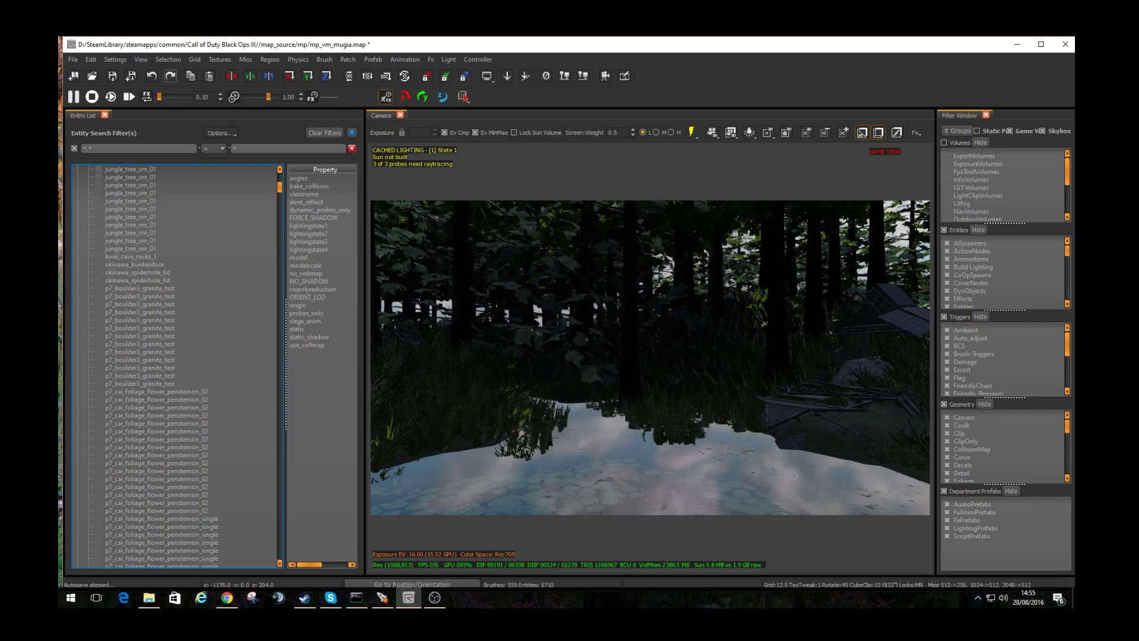
{"action": "key", "text": "Up"}
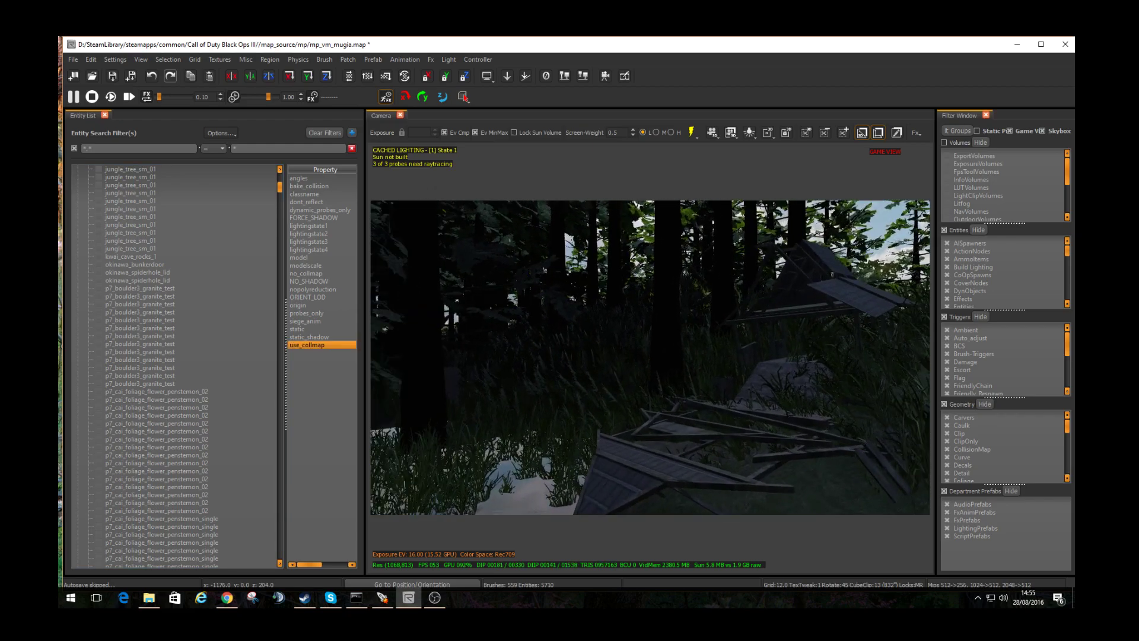
{"action": "left_click", "coordinate": [142, 344]}
{"action": "scroll", "coordinate": [184, 347], "scroll_direction": "down", "scroll_amount": 11}
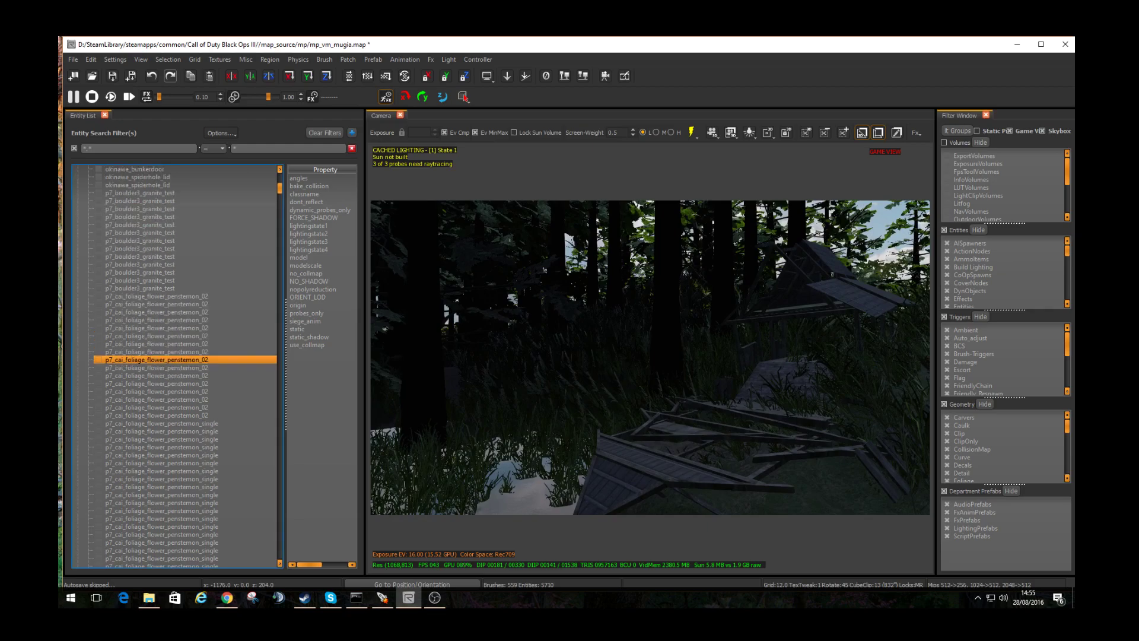
Step: Set the lighting quality to H and generate the map's lighting with the camera on the forest path
{"action": "right_click_drag", "start_coordinate": [832, 274], "coordinate": [670, 274]}
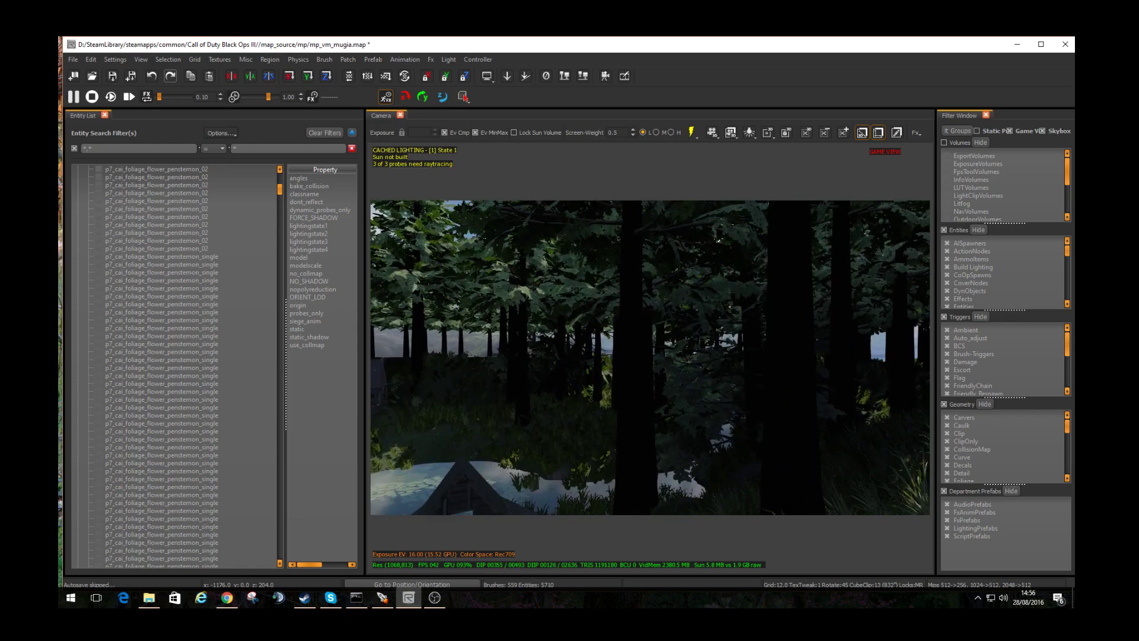
{"action": "key", "text": "w"}
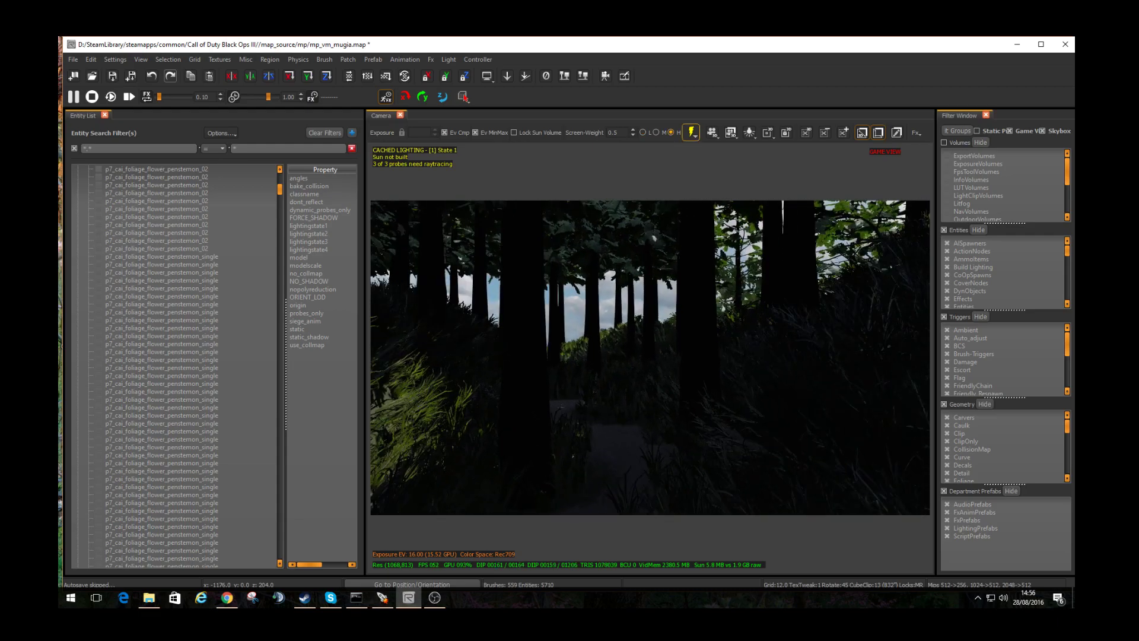
{"action": "left_click", "coordinate": [691, 133]}
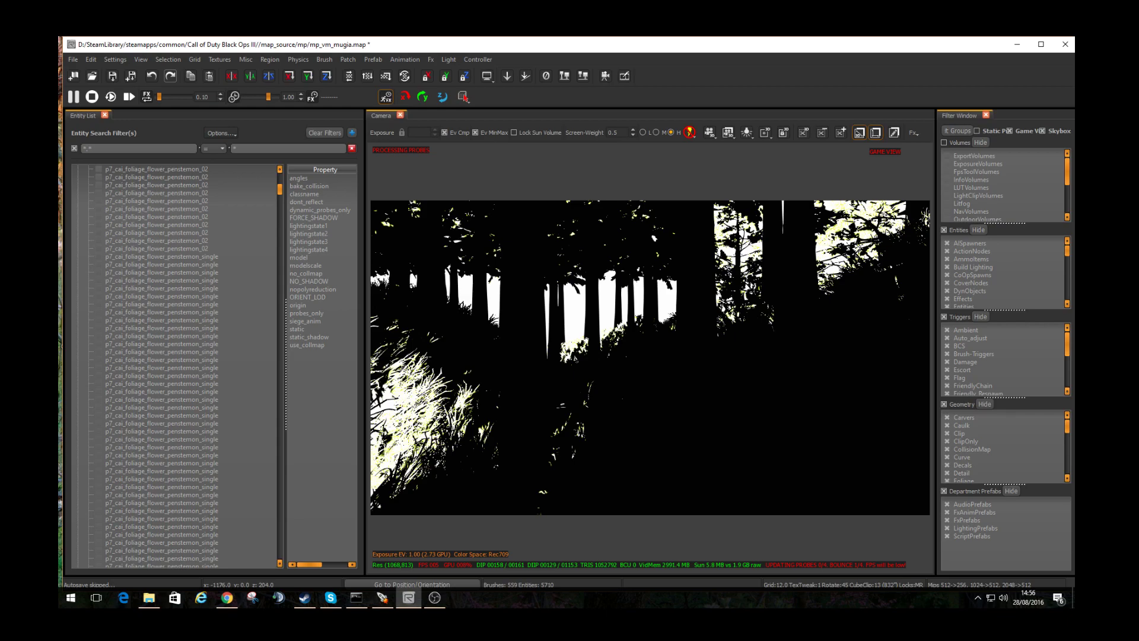
Step: Check the running processes in Task Manager by CPU and disk usage while the lighting is computed, and close it
{"action": "key", "text": "ctrl+shift+Escape"}
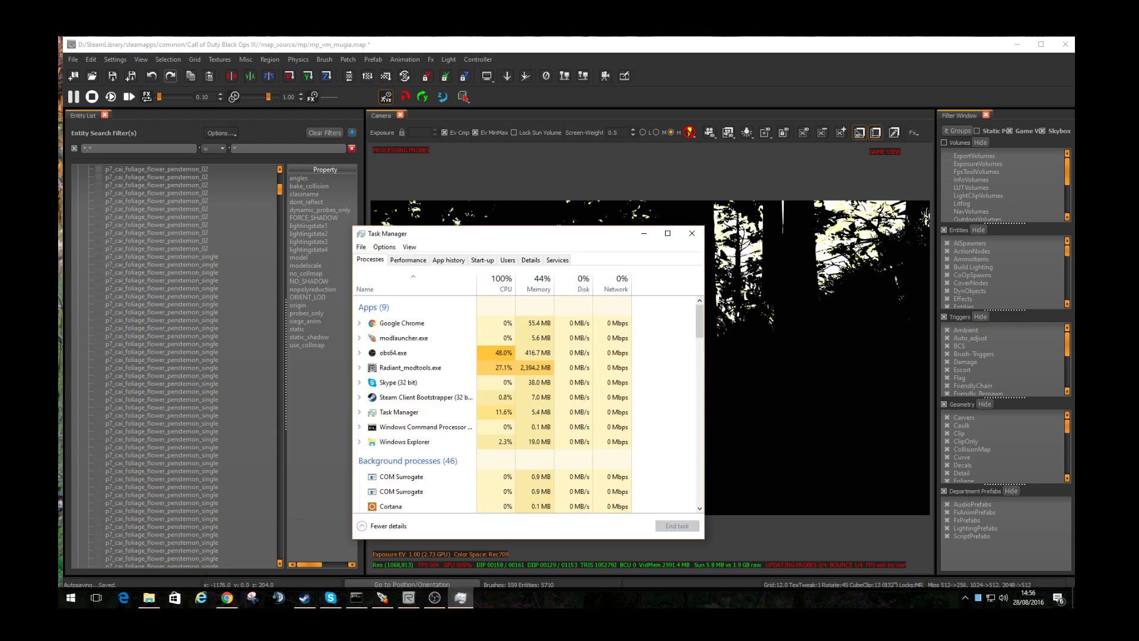
{"action": "left_click", "coordinate": [496, 283]}
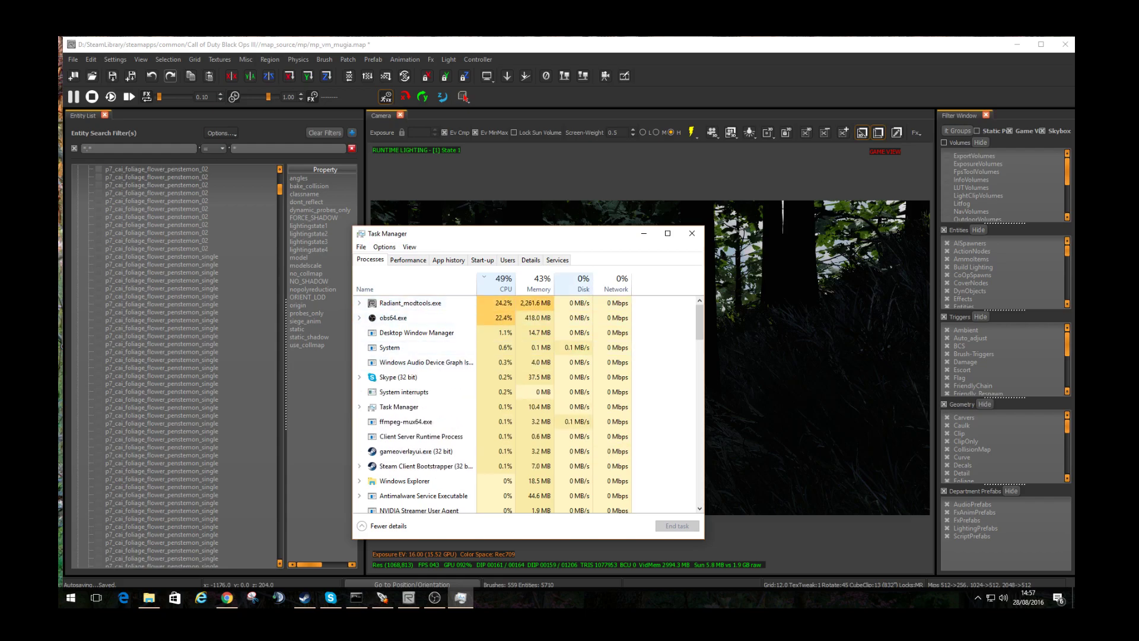
{"action": "left_click", "coordinate": [584, 283]}
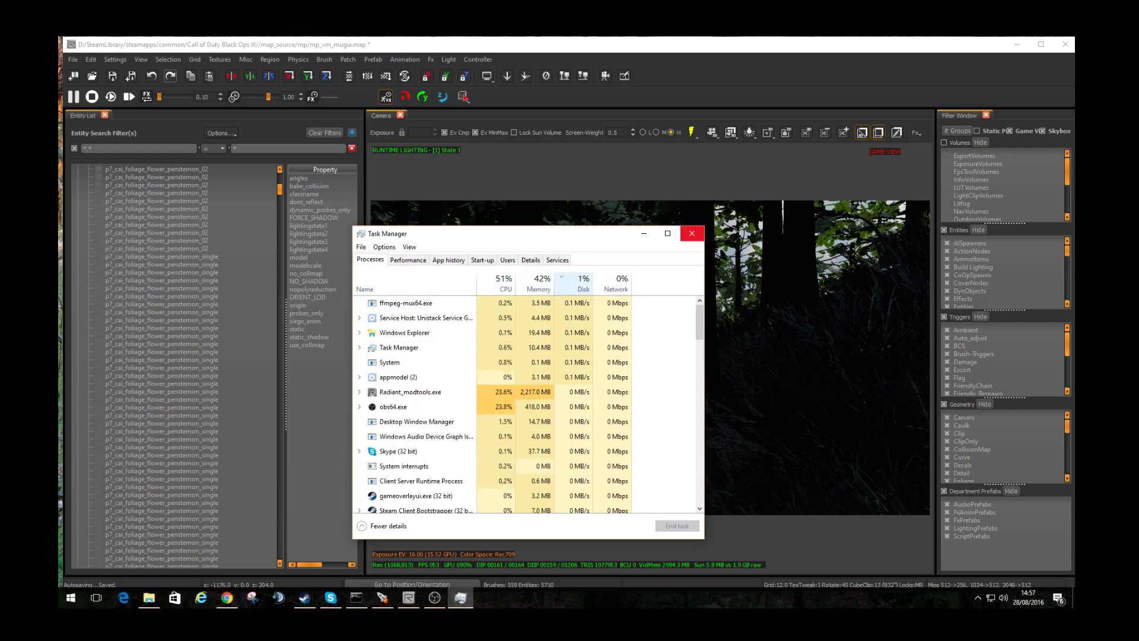
{"action": "left_click", "coordinate": [692, 233]}
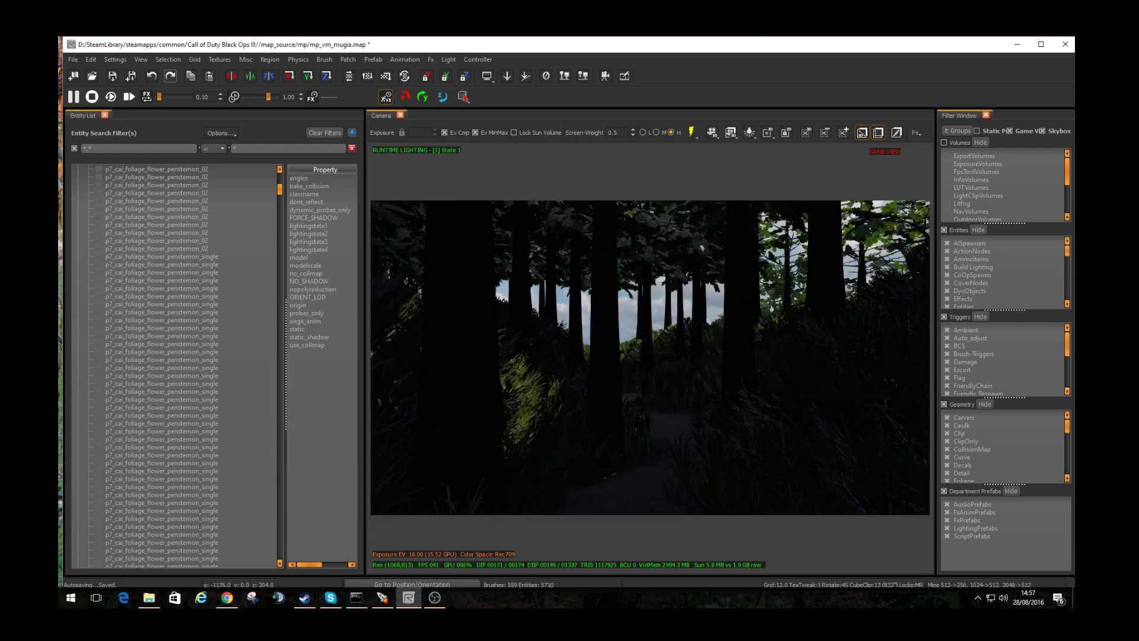
Step: Inspect the runtime lighting around the map, including the forest path, wrecked machine, wooden cabin and pond
{"action": "key", "text": "w"}
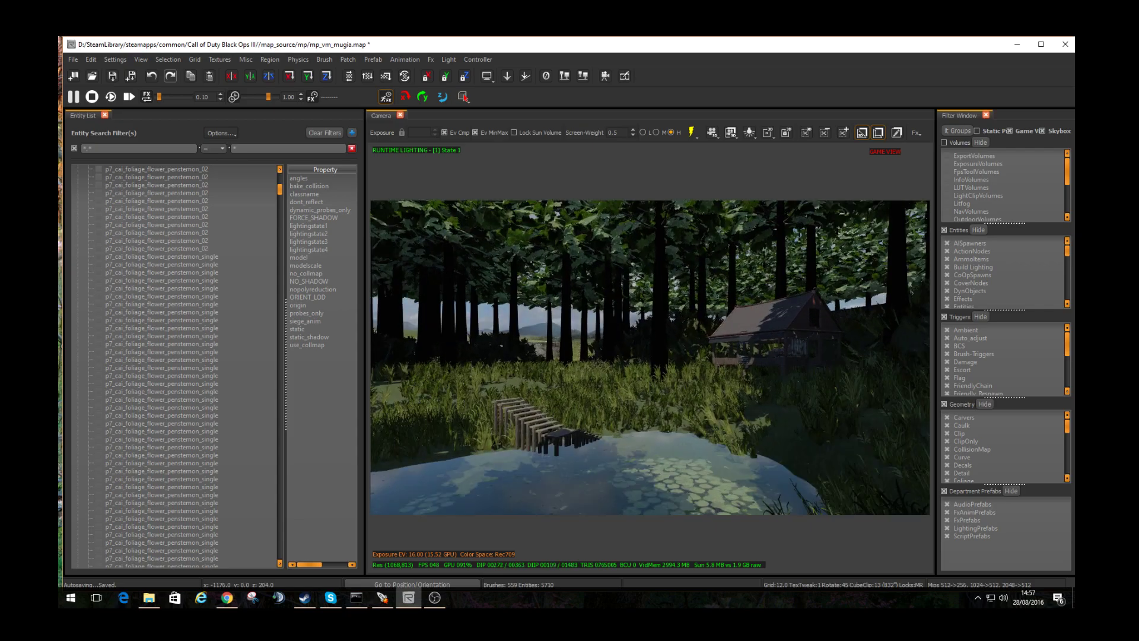
{"action": "key", "text": "w"}
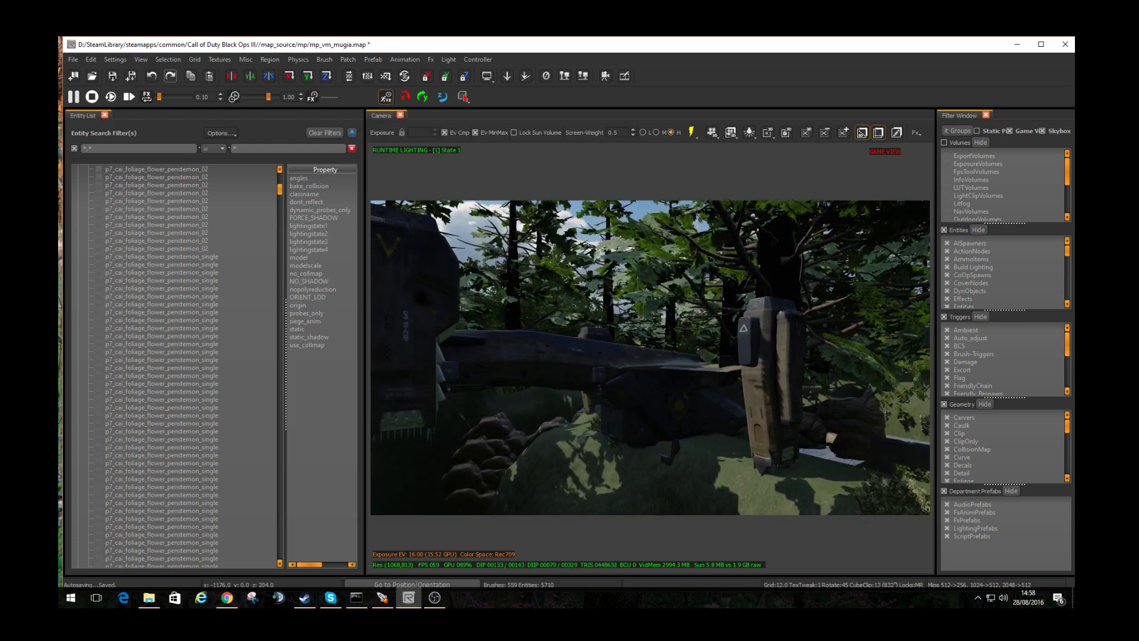
{"action": "right_click_drag", "start_coordinate": [650, 357], "coordinate": [461, 357]}
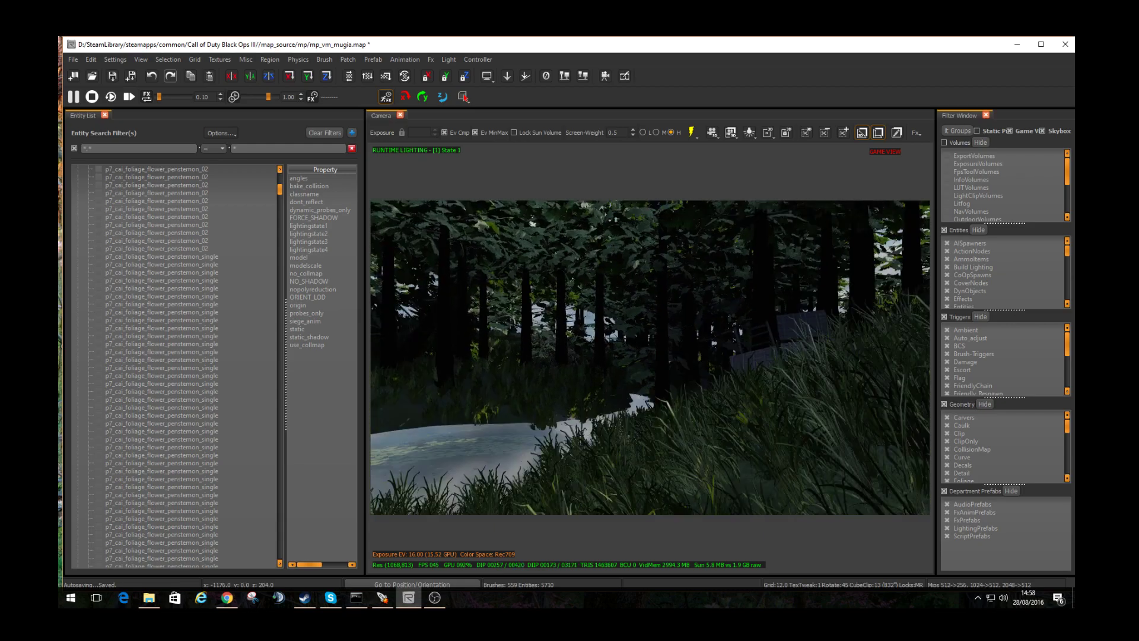
{"action": "key", "text": "Up"}
{"action": "key", "text": "Right"}
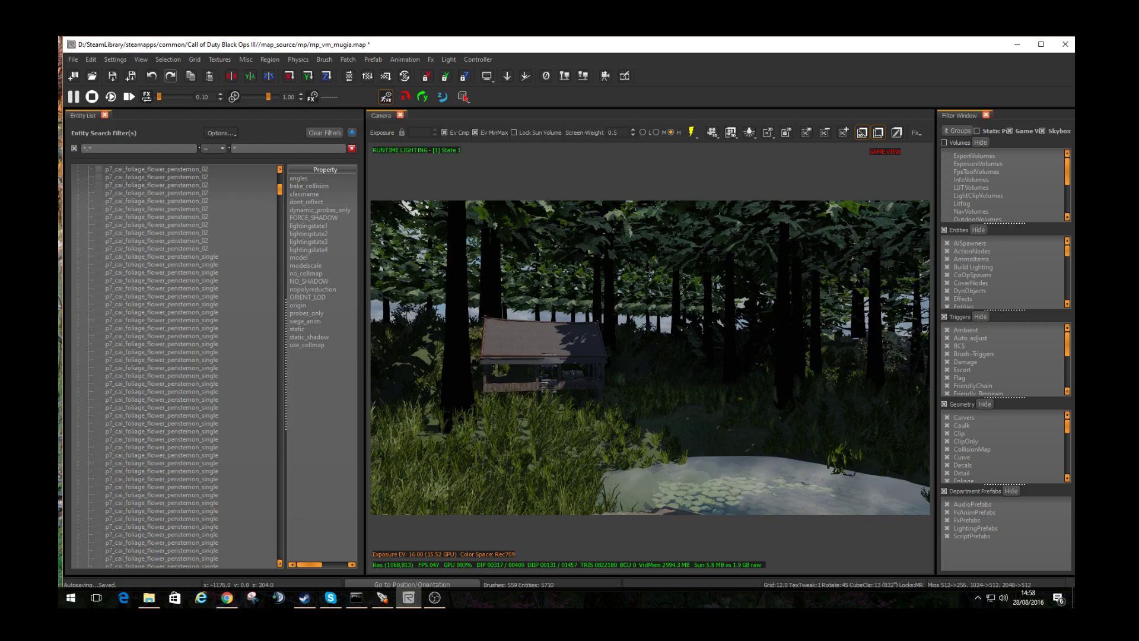
Step: Examine the runtime lighting over the grass beside the cabin, the wooden jetty and the lily-pad pond
{"action": "key", "text": "Up"}
{"action": "key", "text": "Left"}
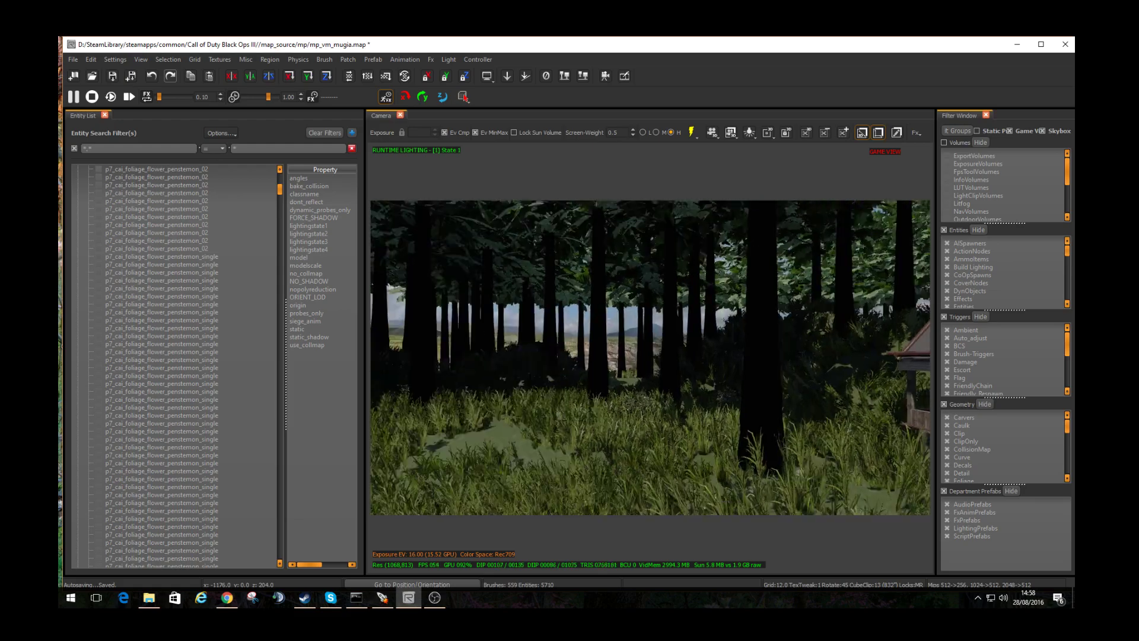
{"action": "key", "text": "Down"}
{"action": "key", "text": "Left"}
{"action": "key", "text": "Right"}
{"action": "key", "text": "Left"}
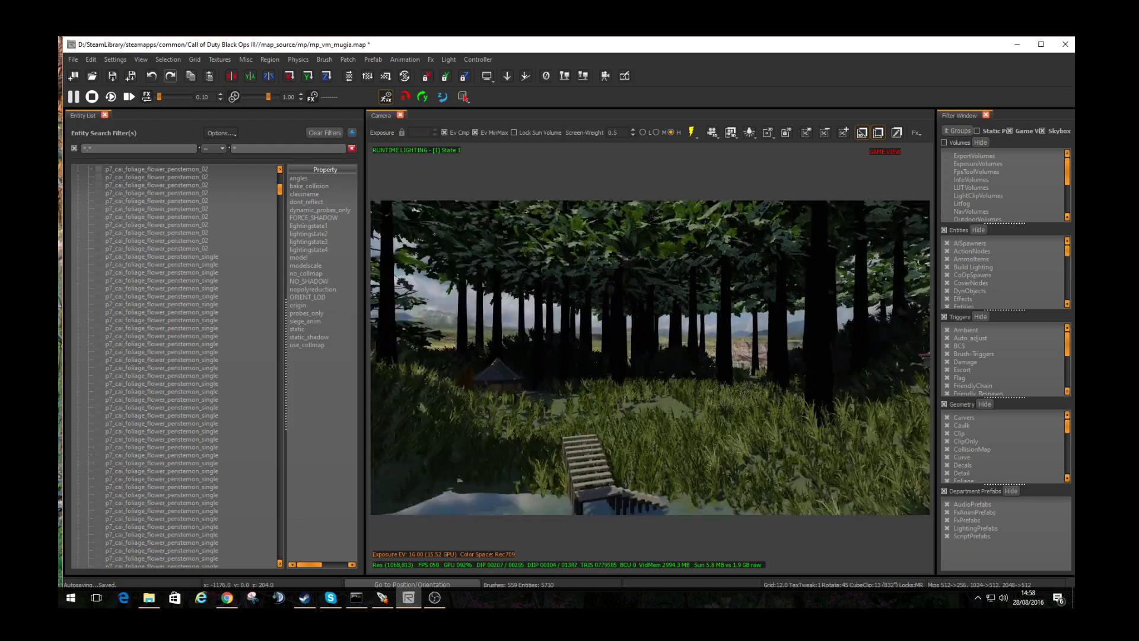
{"action": "key", "text": "z"}
{"action": "key", "text": "Left"}
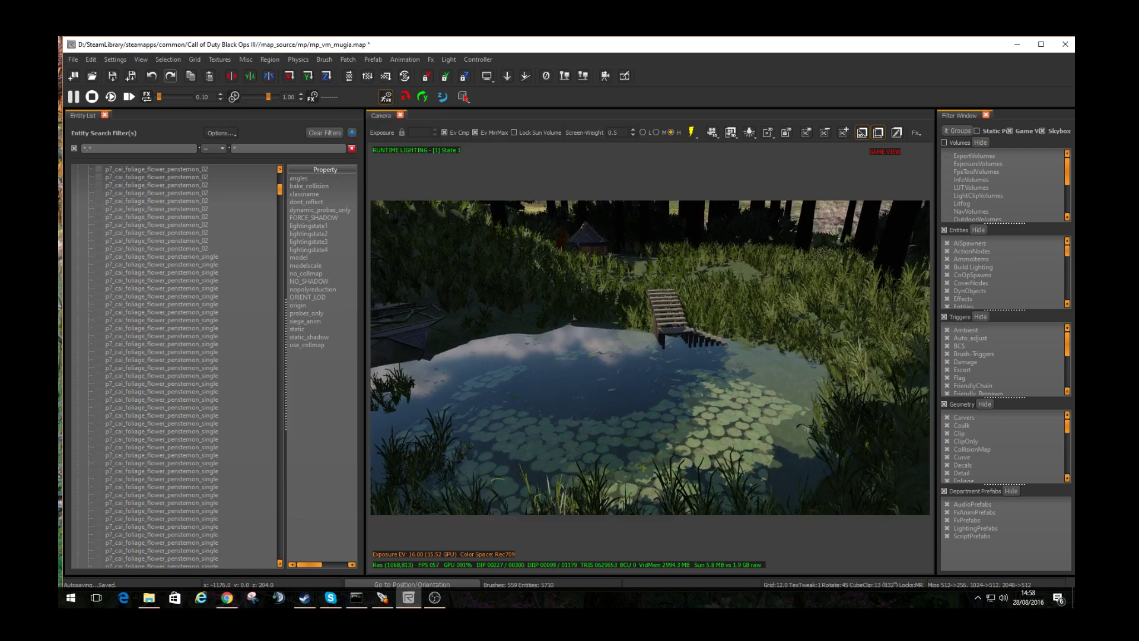
Step: Search the models for BOAT and place p7_boat_small_01 on the pond beside the wooden jetty
{"action": "key", "text": "l"}
{"action": "type", "text": "m"}
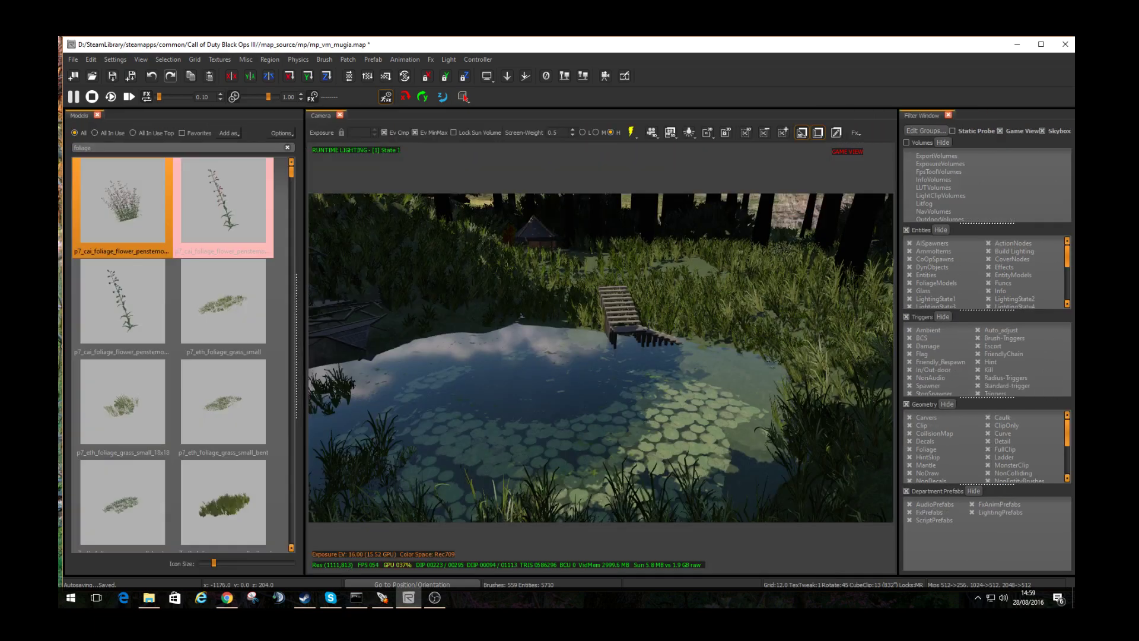
{"action": "type", "text": "BOAT"}
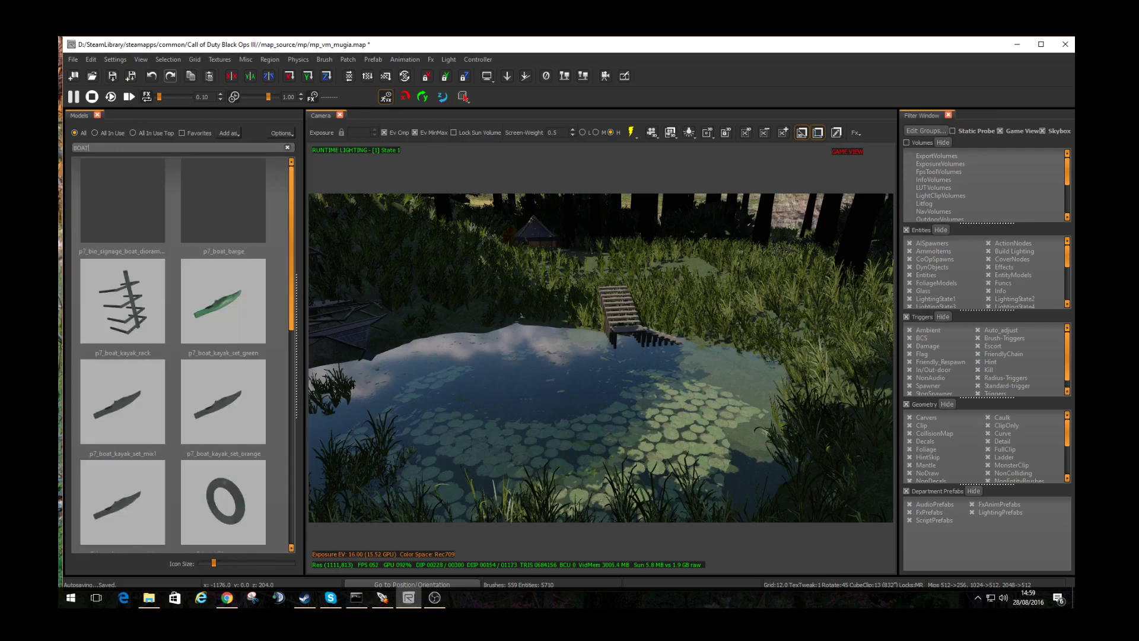
{"action": "left_click", "coordinate": [223, 306]}
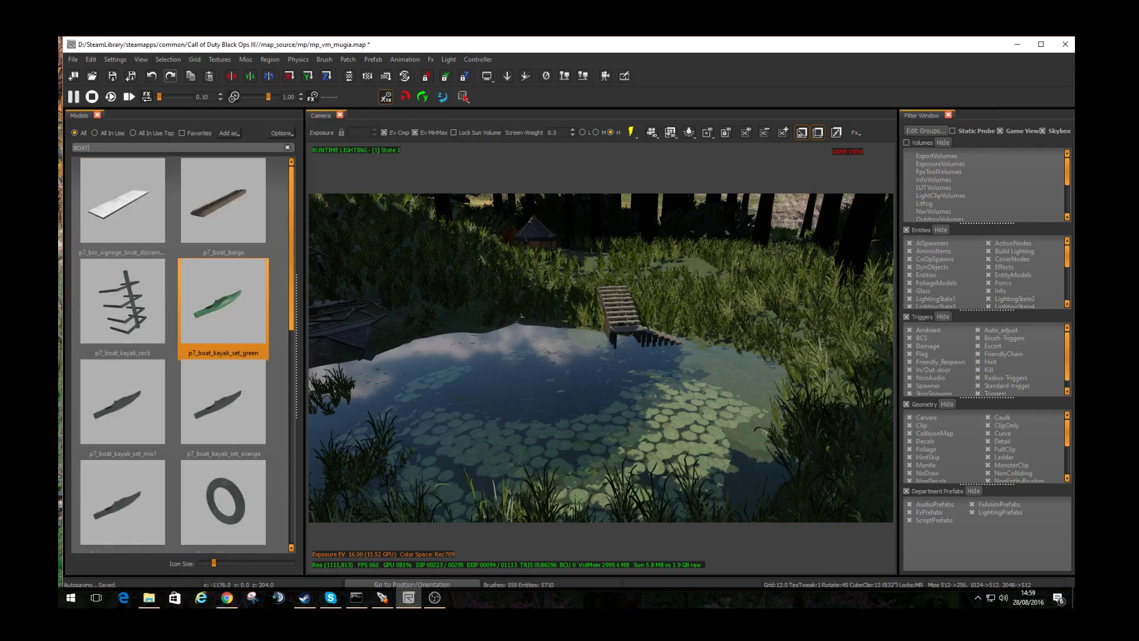
{"action": "scroll", "coordinate": [180, 350], "scroll_direction": "down", "scroll_amount": 5}
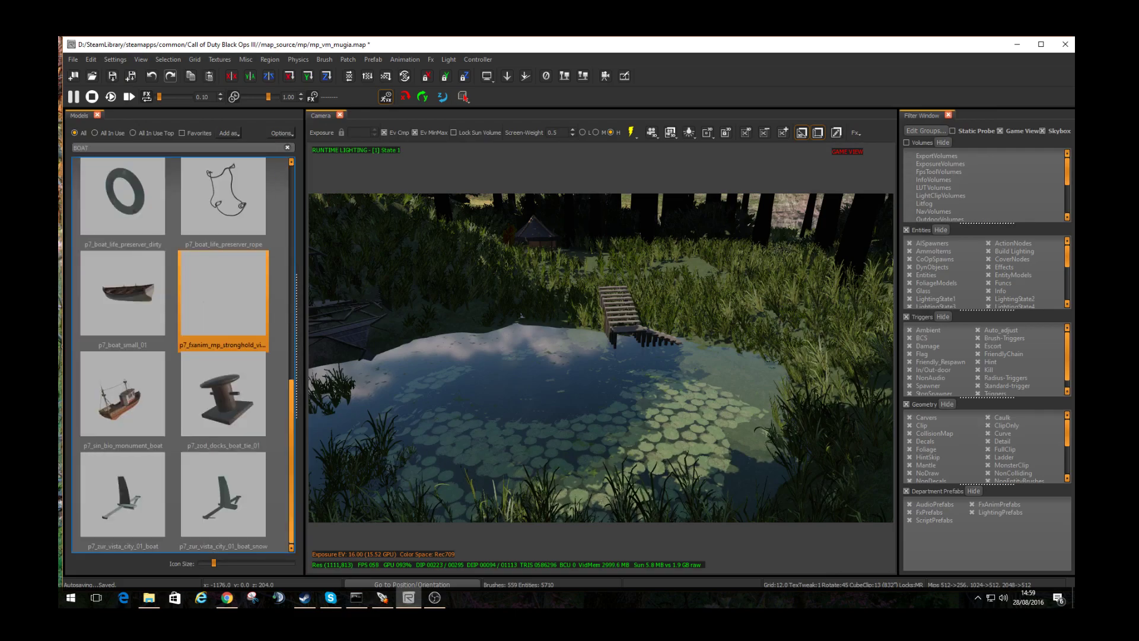
{"action": "left_click_drag", "start_coordinate": [122, 293], "coordinate": [644, 358]}
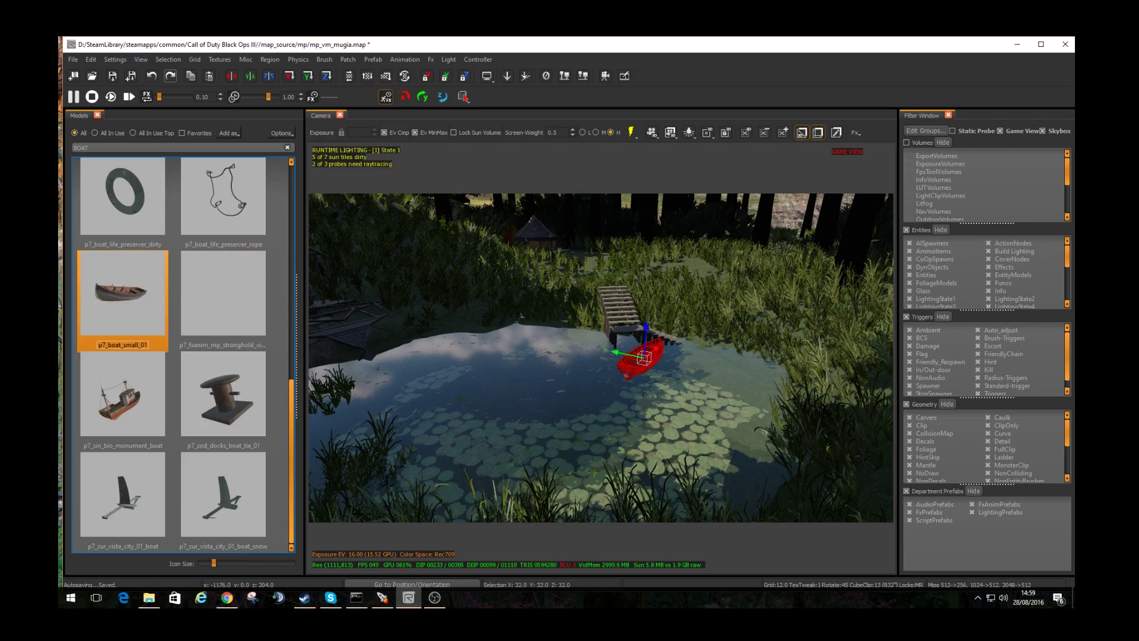
Step: Hide the model browser and lower the boat by 12 units into the pond's water
{"action": "key", "text": "m"}
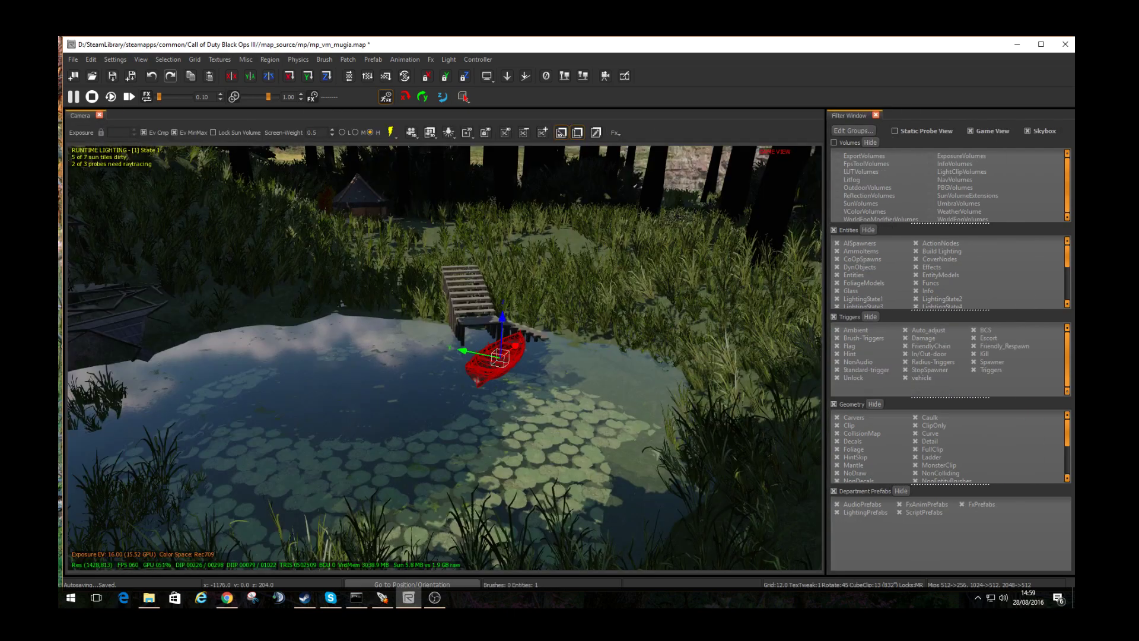
{"action": "right_click_drag", "start_coordinate": [496, 358], "coordinate": [349, 332]}
{"action": "right_click_drag", "start_coordinate": [473, 319], "coordinate": [540, 308]}
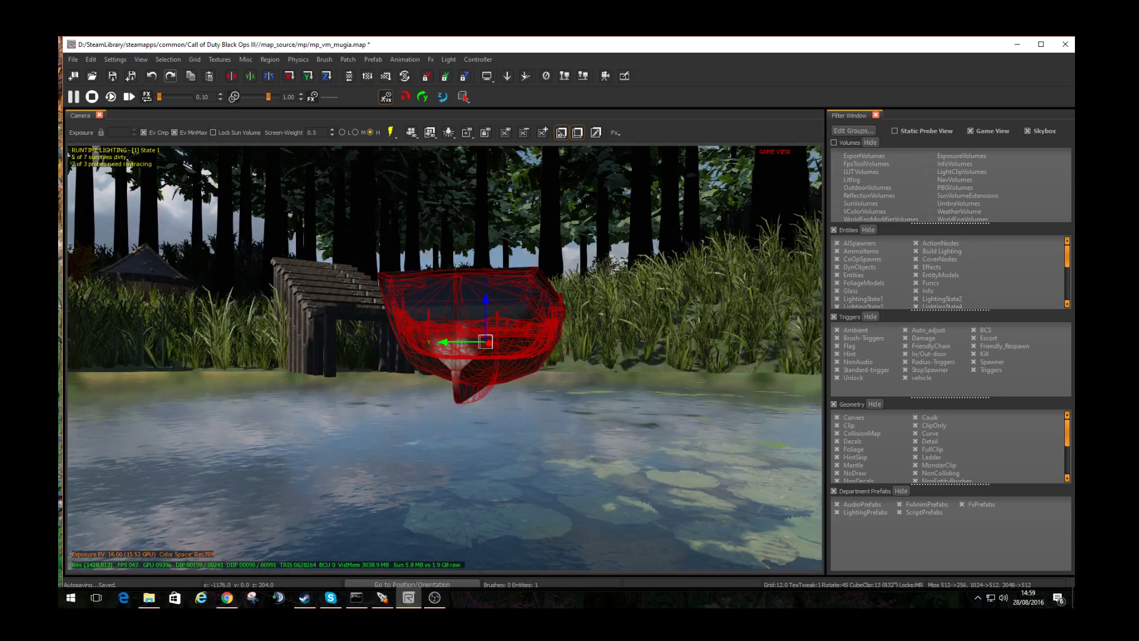
{"action": "key", "text": "minus"}
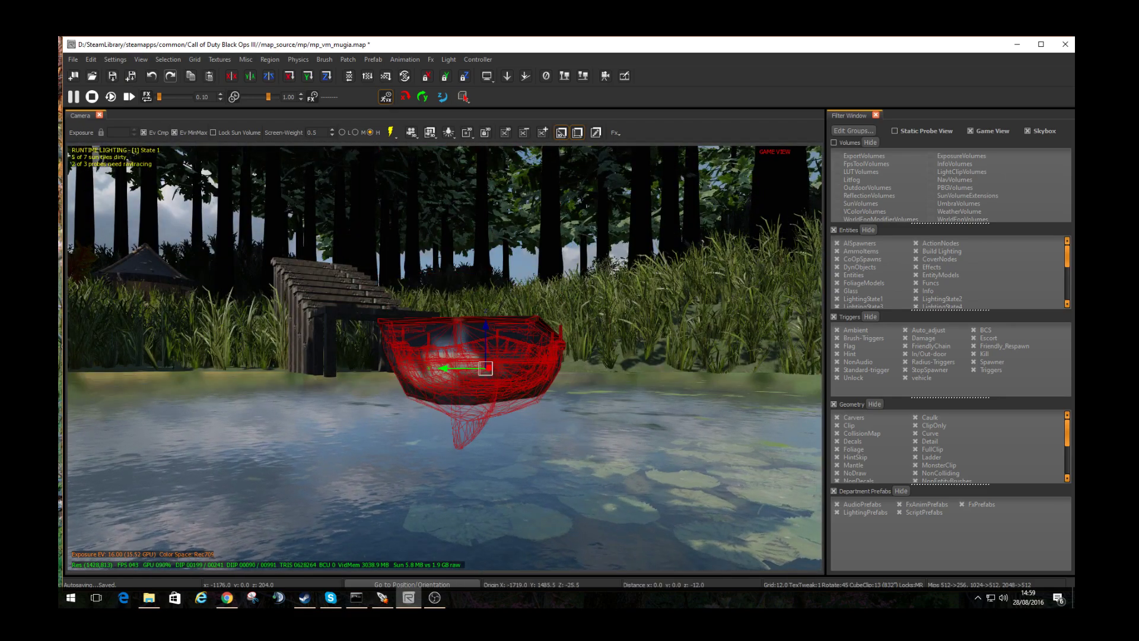
Step: Deselect the boat and inspect its interior and hull at the waterline from several angles
{"action": "key", "text": "f"}
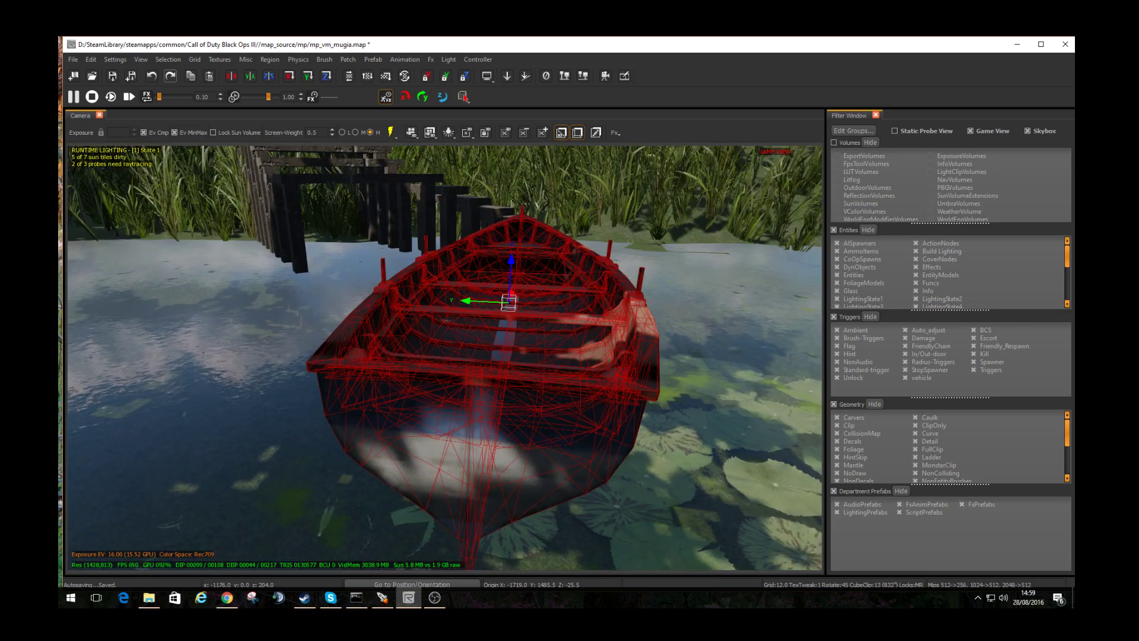
{"action": "key", "text": "Escape"}
{"action": "scroll", "coordinate": [444, 357], "scroll_direction": "up", "scroll_amount": 3}
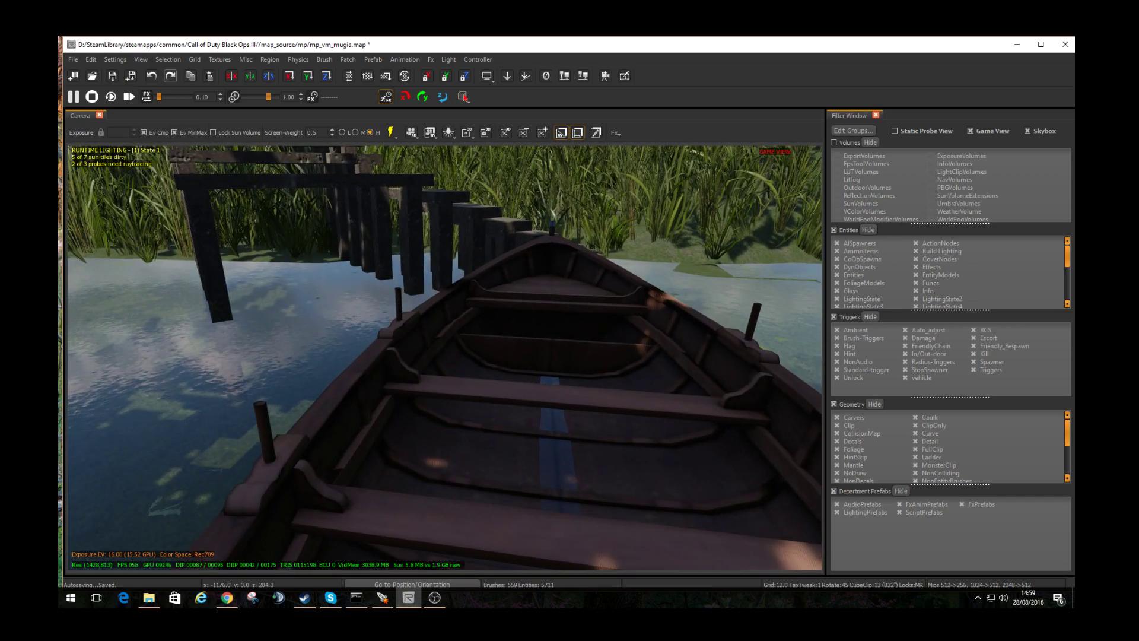
{"action": "scroll", "coordinate": [444, 357], "scroll_direction": "down", "scroll_amount": 3}
{"action": "scroll", "coordinate": [444, 358], "scroll_direction": "down", "scroll_amount": 4}
{"action": "right_click_drag", "start_coordinate": [444, 357], "coordinate": [450, 285]}
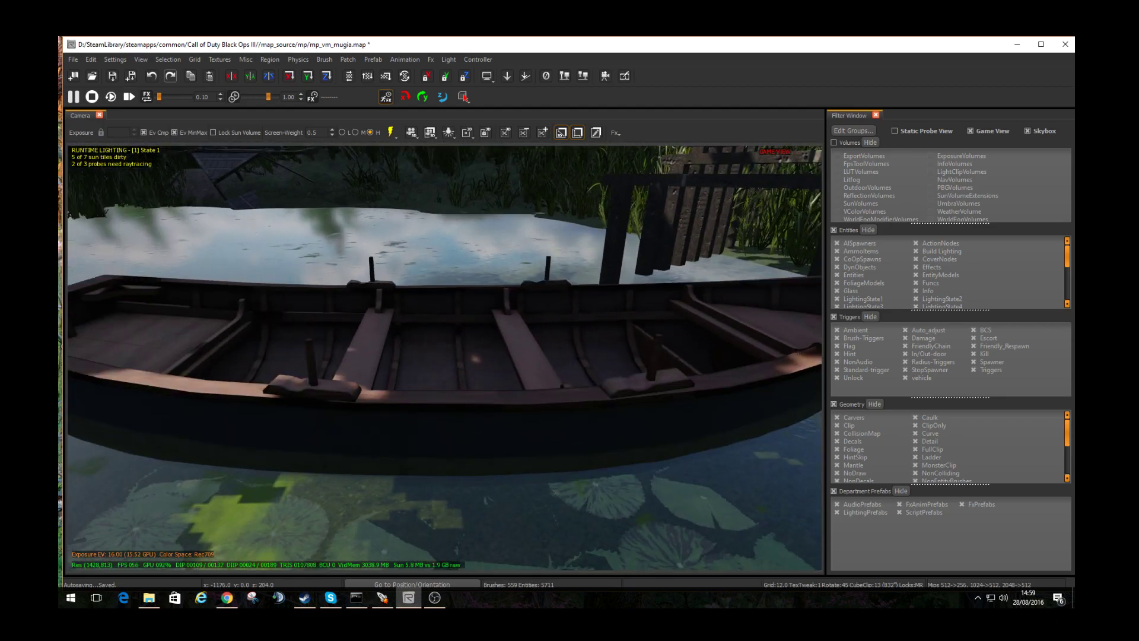
Step: Search the model browser for OARS to go with the boat
{"action": "key", "text": "m"}
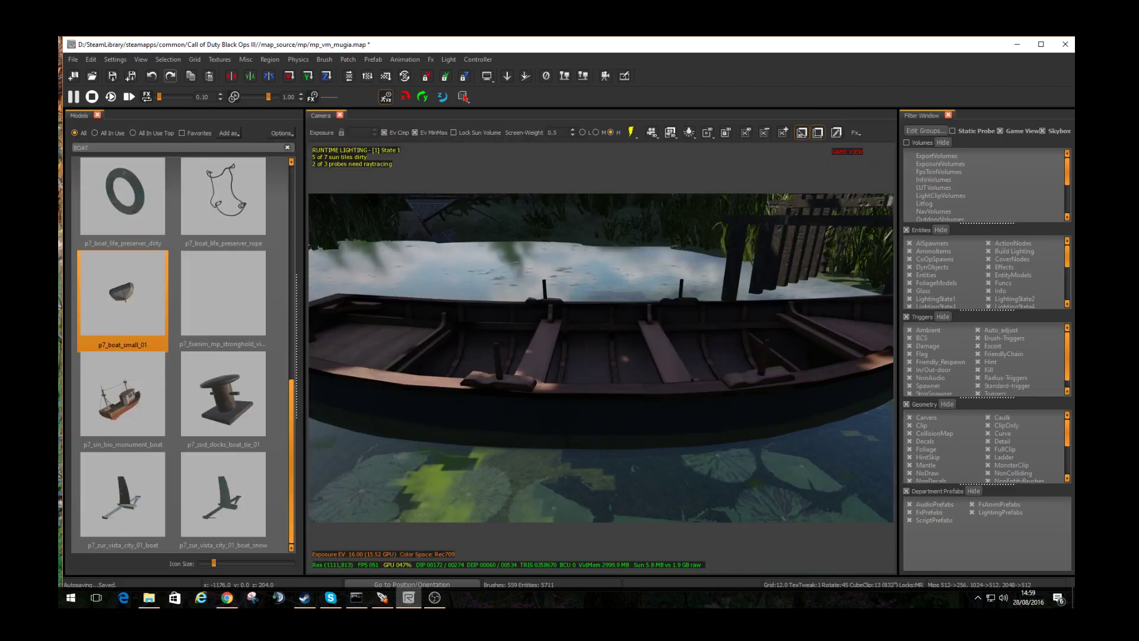
{"action": "double_click", "coordinate": [81, 147]}
{"action": "type", "text": "OAR"}
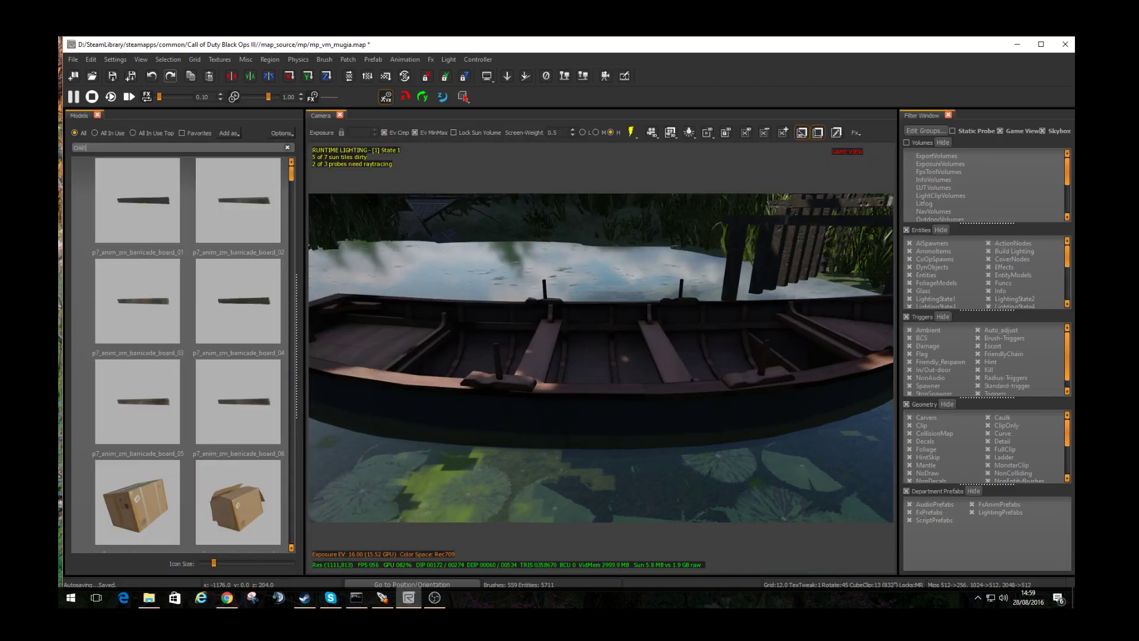
{"action": "type", "text": "S"}
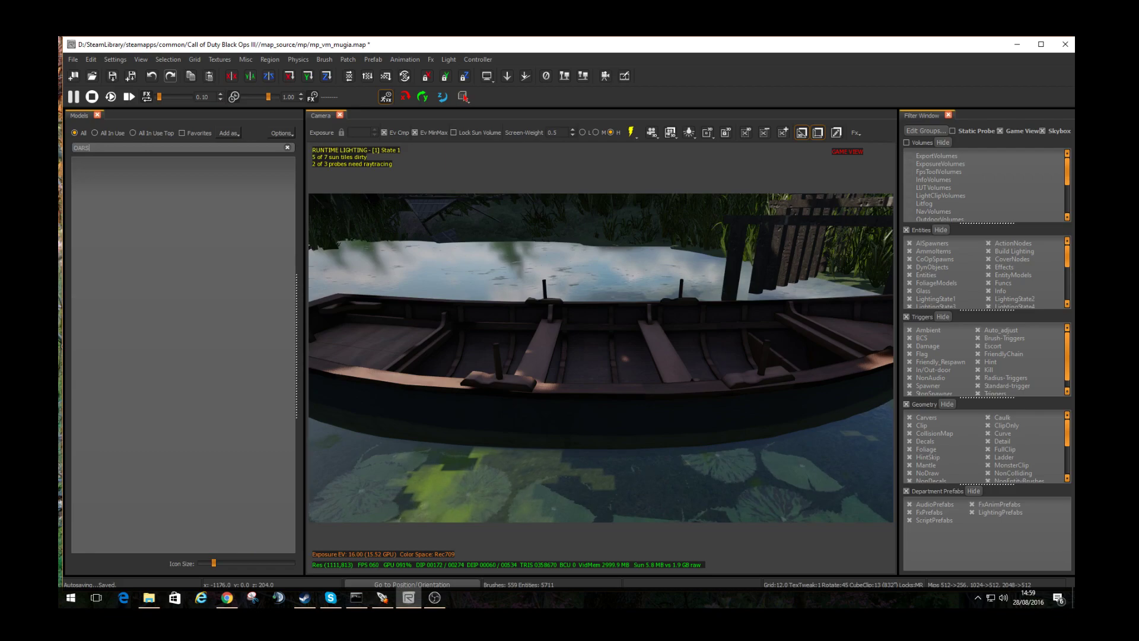
Step: Look over the boat, the pond, the surrounding forest and the wooden cabin, and close the model browser
{"action": "right_click_drag", "start_coordinate": [600, 358], "coordinate": [706, 353]}
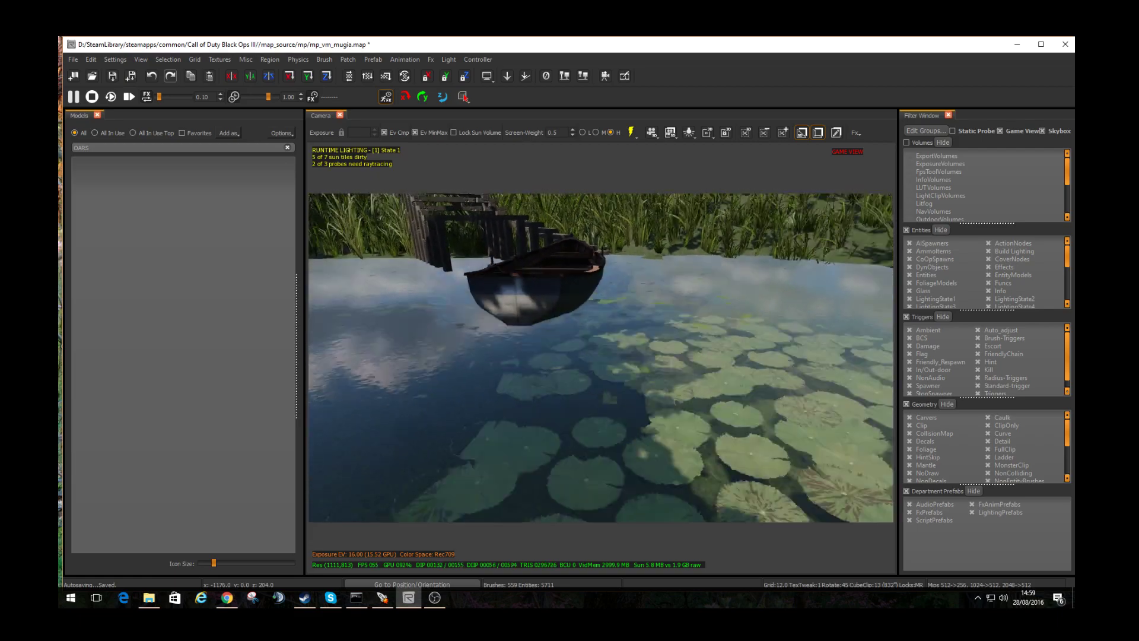
{"action": "key", "text": "Down"}
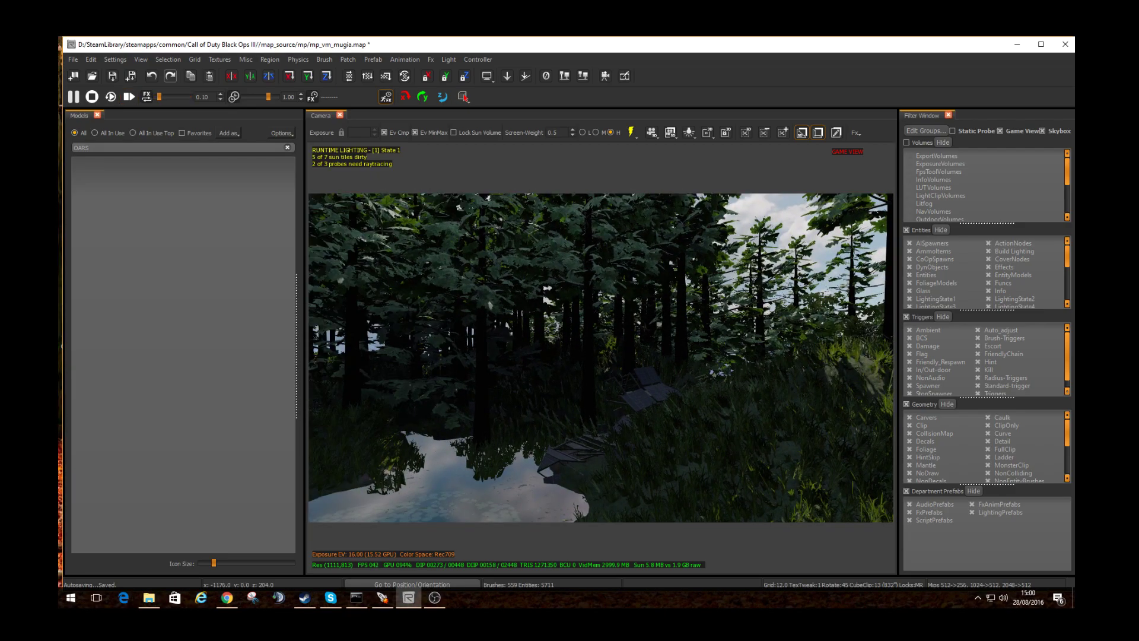
{"action": "left_click", "coordinate": [98, 115]}
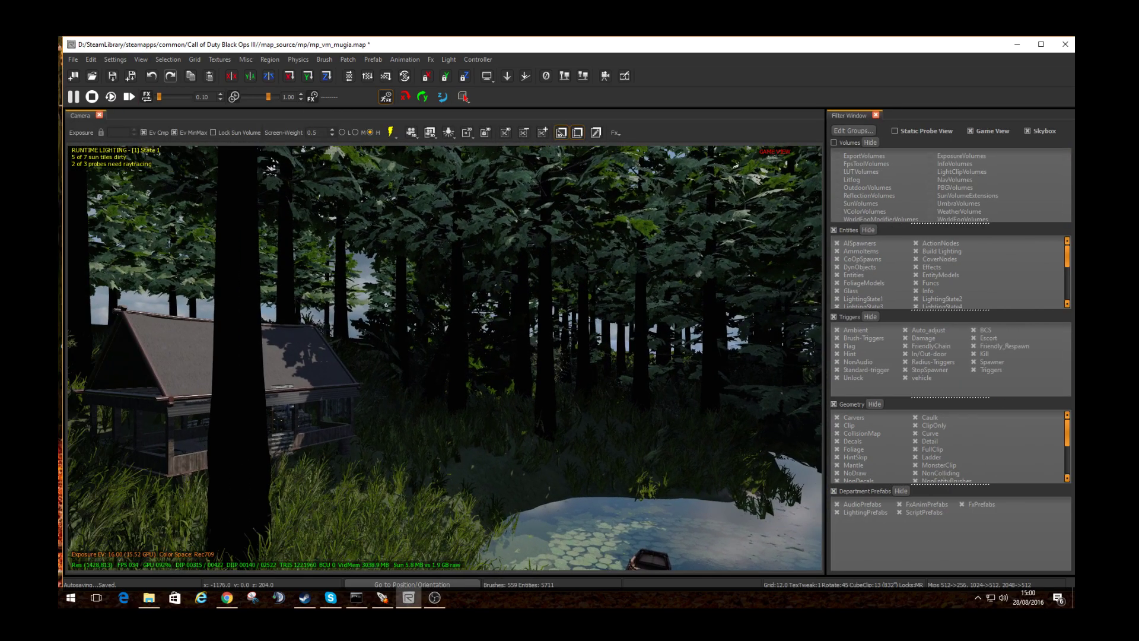
{"action": "key", "text": "Down"}
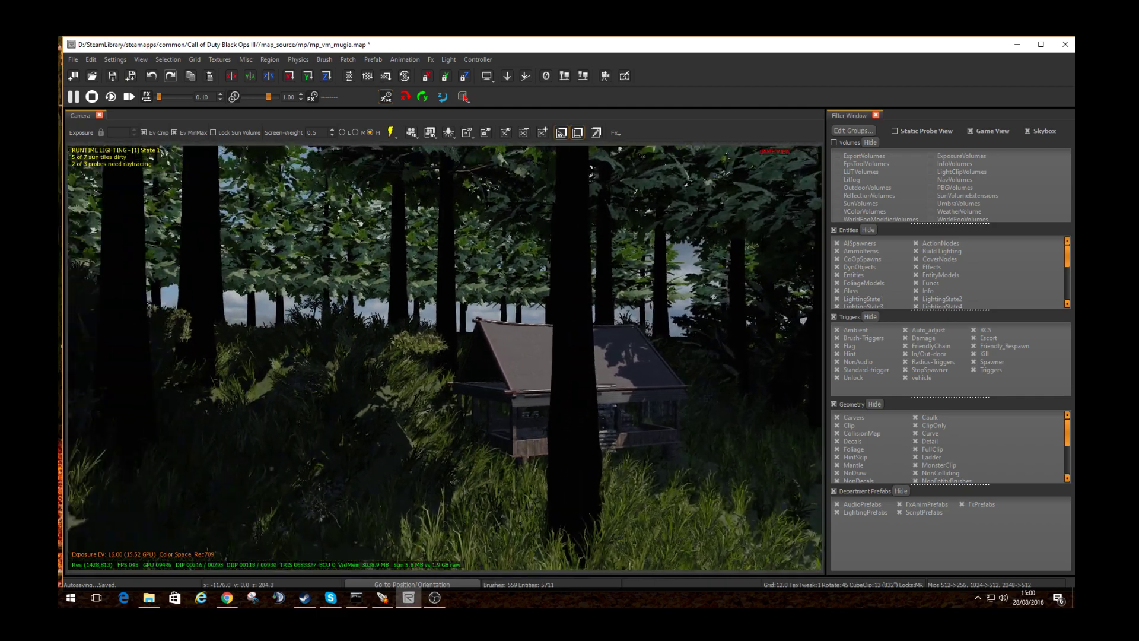
{"action": "key", "text": "Up"}
{"action": "key", "text": "Up"}
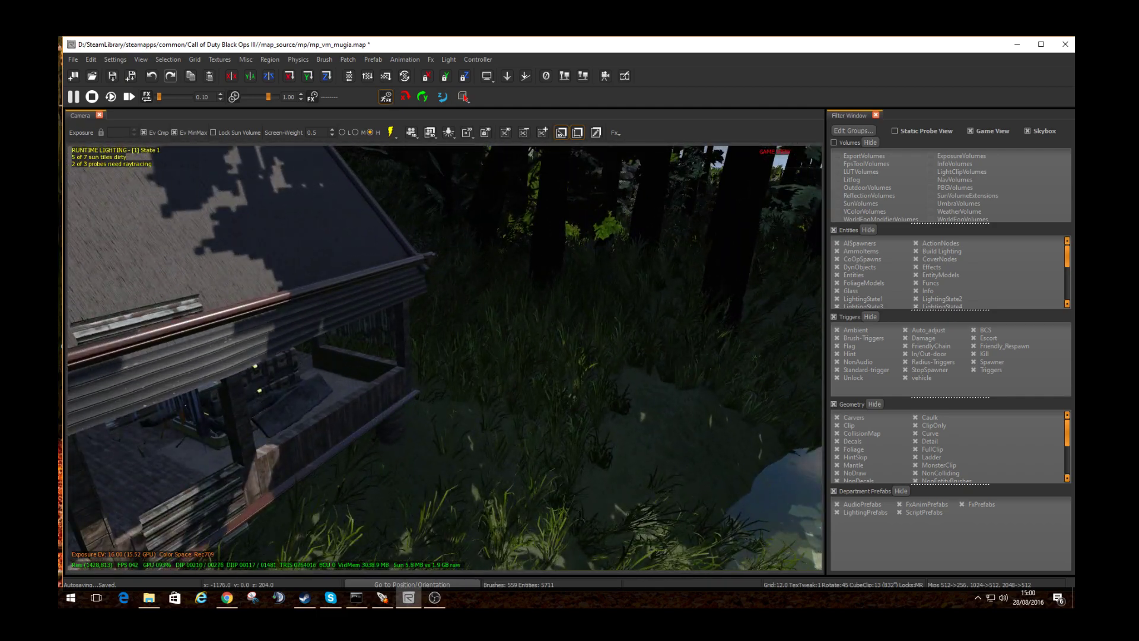
{"action": "left_click", "coordinate": [141, 59]}
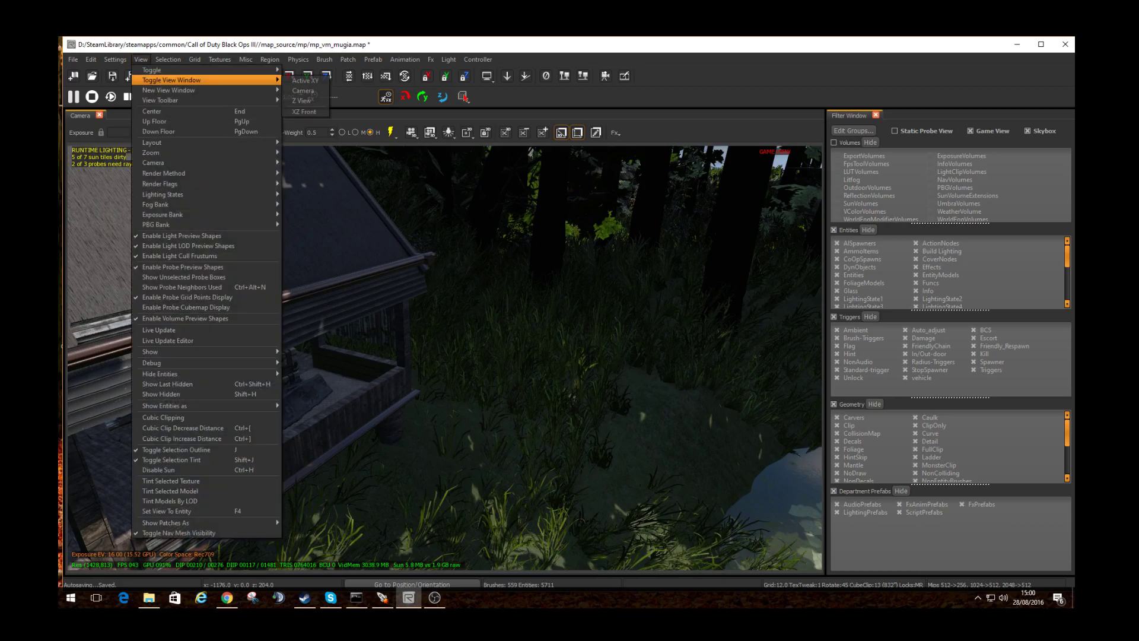
{"action": "mouse_move", "coordinate": [151, 69]}
{"action": "key", "text": "Down"}
{"action": "key", "text": "Right"}
{"action": "key", "text": "Up"}
{"action": "key", "text": "Right"}
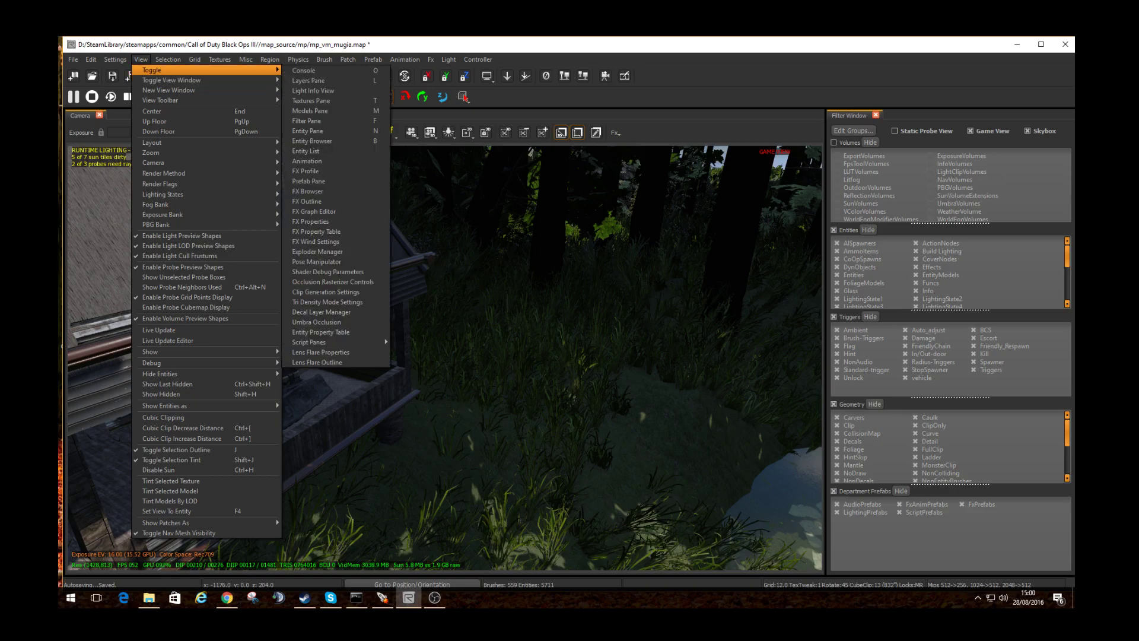
{"action": "key", "text": "Right"}
{"action": "key", "text": "Escape"}
{"action": "key", "text": "Escape"}
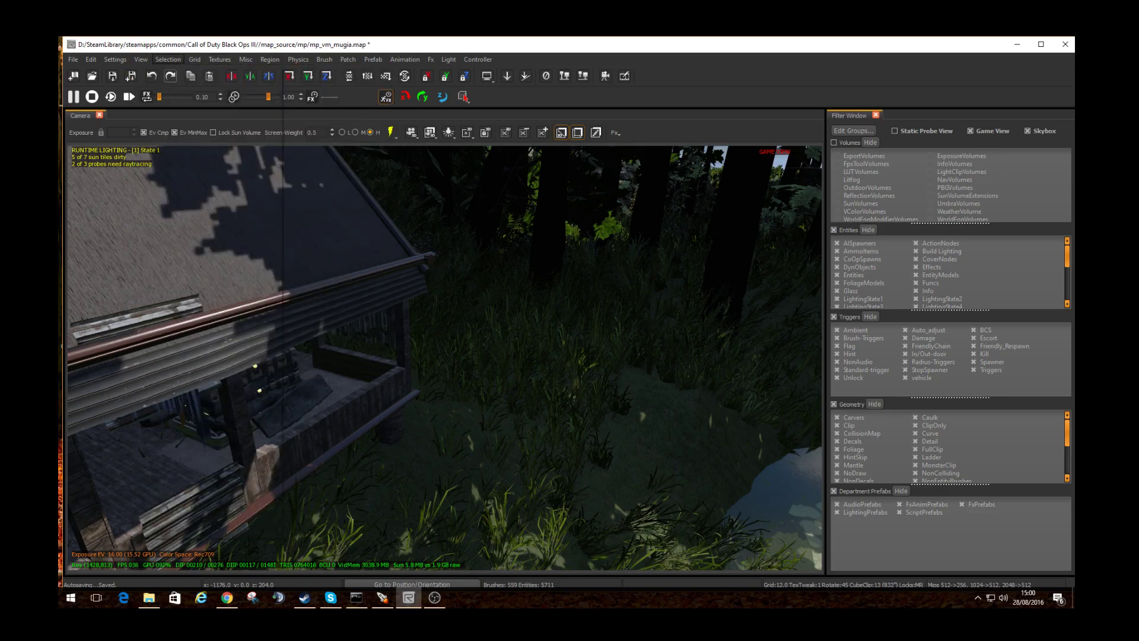
Step: Open the Entity List beside the camera view
{"action": "key", "text": "alt+v"}
{"action": "key", "text": "Right"}
{"action": "key", "text": "Down"}
{"action": "key", "text": "Down"}
{"action": "key", "text": "Down"}
{"action": "key", "text": "Down"}
{"action": "key", "text": "Down"}
{"action": "key", "text": "Down"}
{"action": "key", "text": "Down"}
{"action": "key", "text": "Down"}
{"action": "key", "text": "Down"}
{"action": "key", "text": "Down"}
{"action": "key", "text": "Down"}
{"action": "key", "text": "Down"}
{"action": "key", "text": "Down"}
{"action": "key", "text": "Down"}
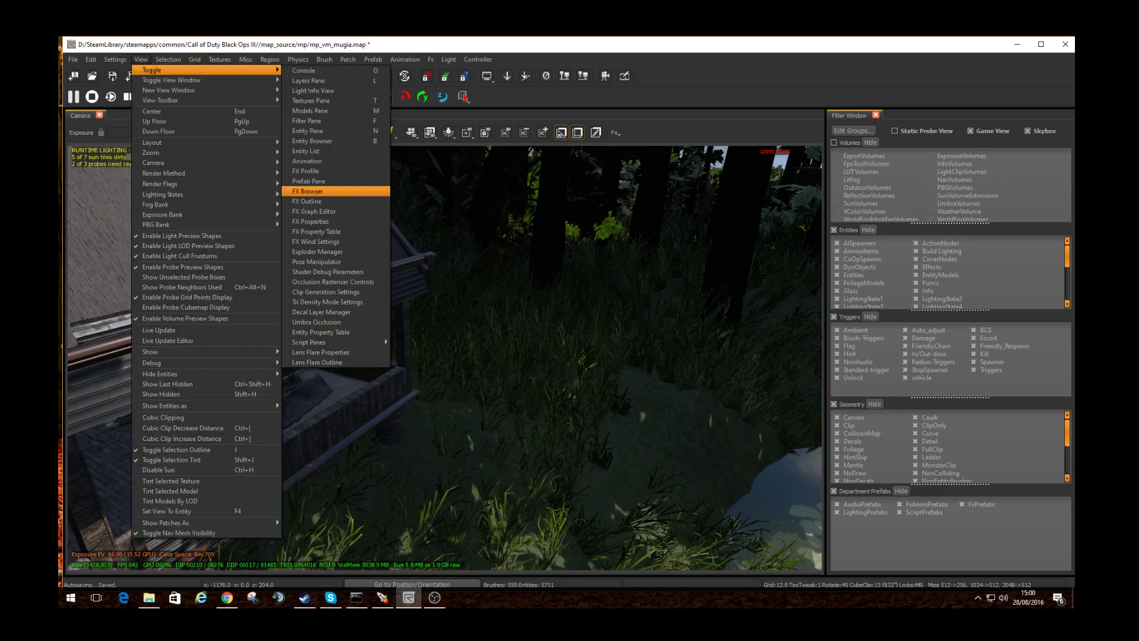
{"action": "key", "text": "Up"}
{"action": "key", "text": "Up"}
{"action": "key", "text": "Up"}
{"action": "key", "text": "Up"}
{"action": "key", "text": "Up"}
{"action": "key", "text": "Up"}
{"action": "key", "text": "Up"}
{"action": "left_click", "coordinate": [305, 151]}
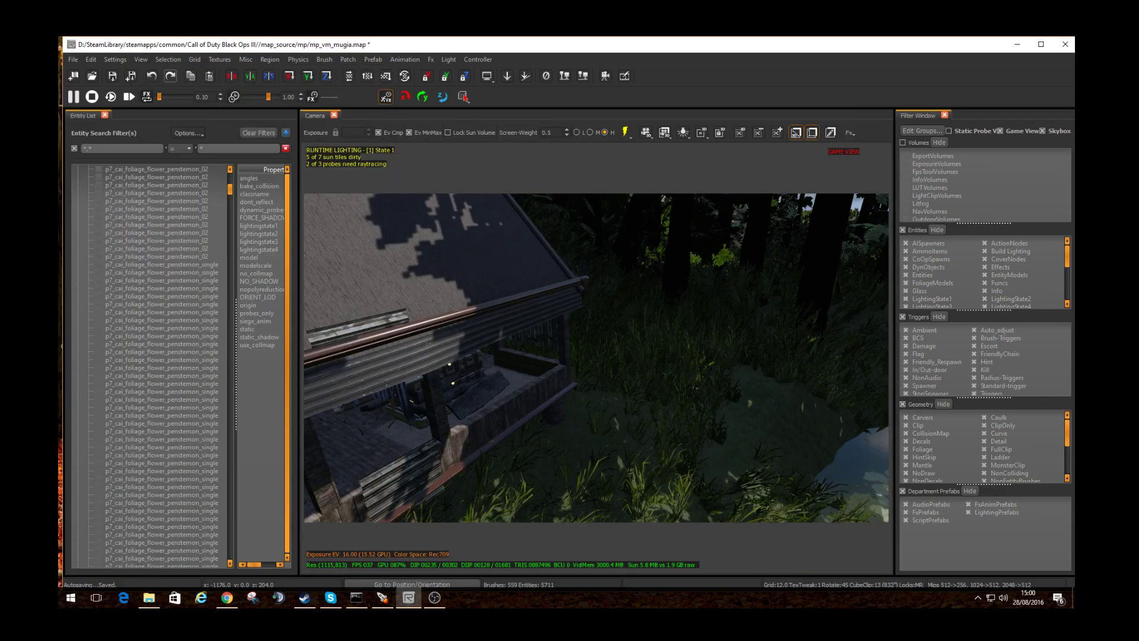
Step: Select several penstemon flower entries in the Entity List to locate them in the map, and close the list
{"action": "left_click", "coordinate": [157, 248]}
{"action": "key", "text": "Down"}
{"action": "key", "text": "Down"}
{"action": "key", "text": "Down"}
{"action": "key", "text": "Down"}
{"action": "key", "text": "Down"}
{"action": "key", "text": "Down"}
{"action": "key", "text": "Down"}
{"action": "key", "text": "Down"}
{"action": "key", "text": "Down"}
{"action": "key", "text": "Down"}
{"action": "key", "text": "Down"}
{"action": "key", "text": "Down"}
{"action": "key", "text": "Down"}
{"action": "key", "text": "Down"}
{"action": "key", "text": "Down"}
{"action": "key", "text": "Down"}
{"action": "key", "text": "Down"}
{"action": "key", "text": "Down"}
{"action": "key", "text": "Down"}
{"action": "key", "text": "Down"}
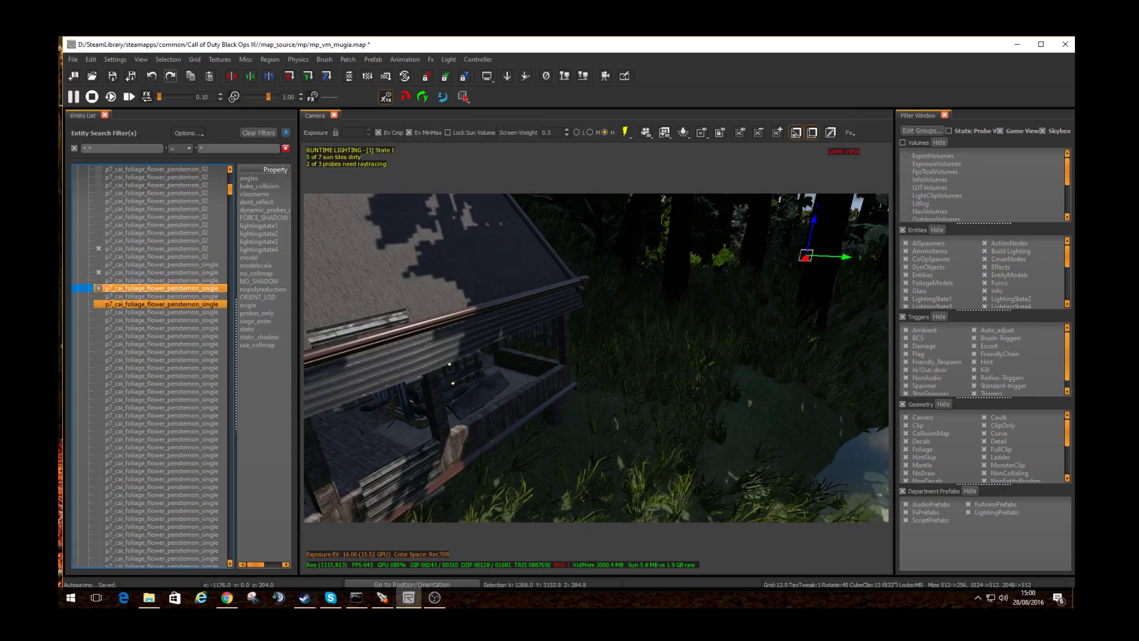
{"action": "key", "text": "Down"}
{"action": "key", "text": "Down"}
{"action": "key", "text": "Down"}
{"action": "key", "text": "Down"}
{"action": "key", "text": "Down"}
{"action": "key", "text": "Down"}
{"action": "key", "text": "Down"}
{"action": "key", "text": "Down"}
{"action": "key", "text": "Down"}
{"action": "key", "text": "Down"}
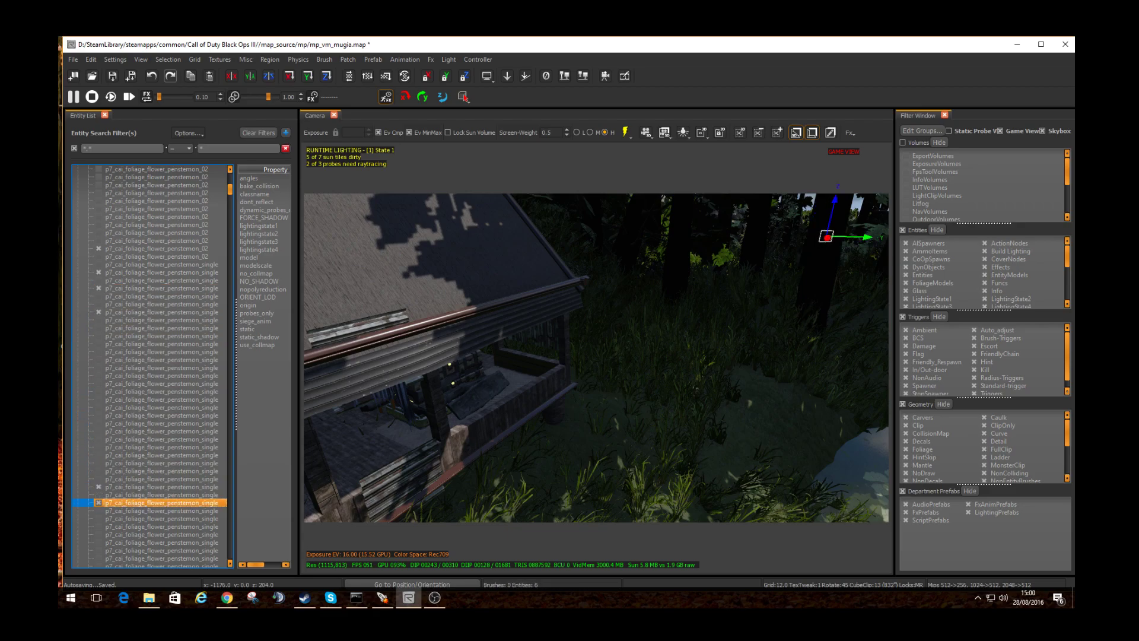
{"action": "key", "text": "l"}
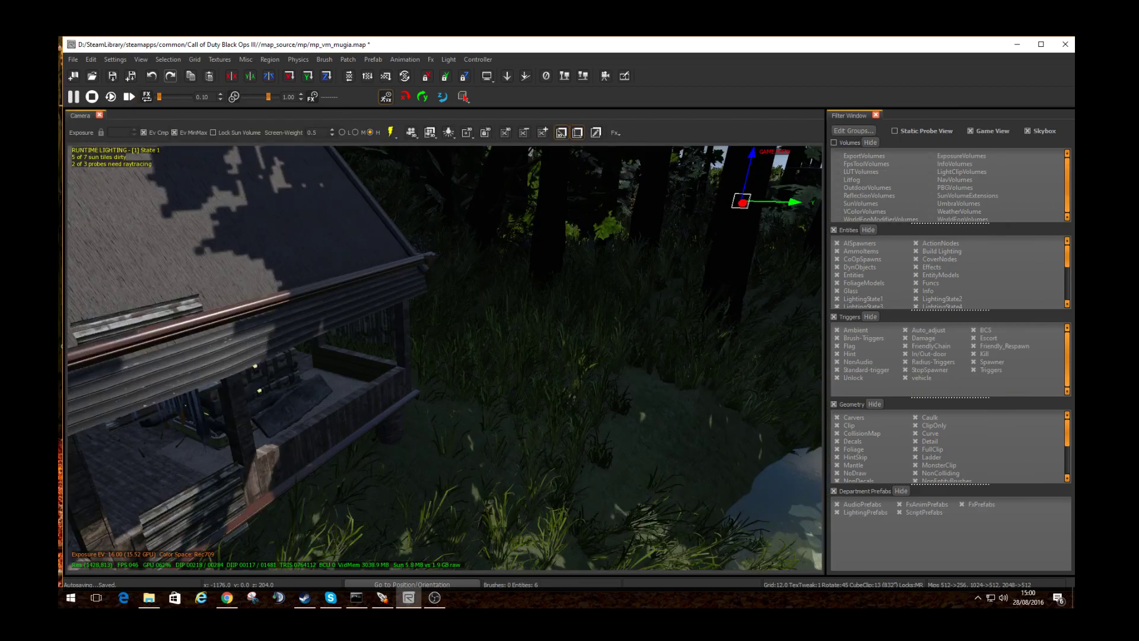
Step: View the pond with the boat and jetty from the grassy bank, and switch to OBS
{"action": "right_click_drag", "start_coordinate": [444, 357], "coordinate": [658, 237]}
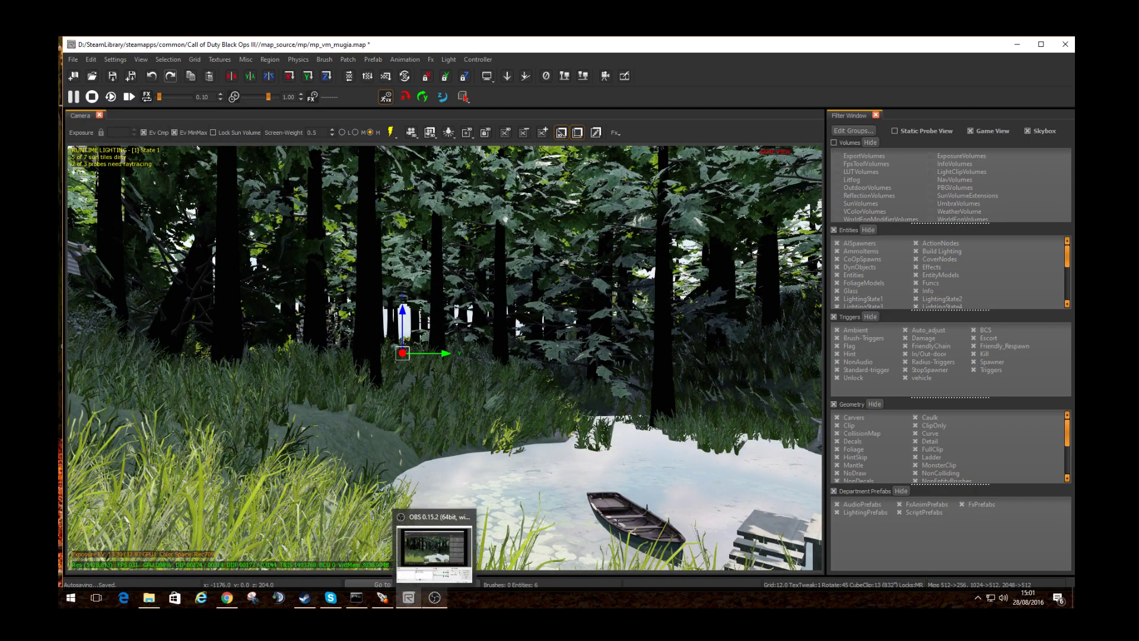
{"action": "left_click", "coordinate": [434, 552]}
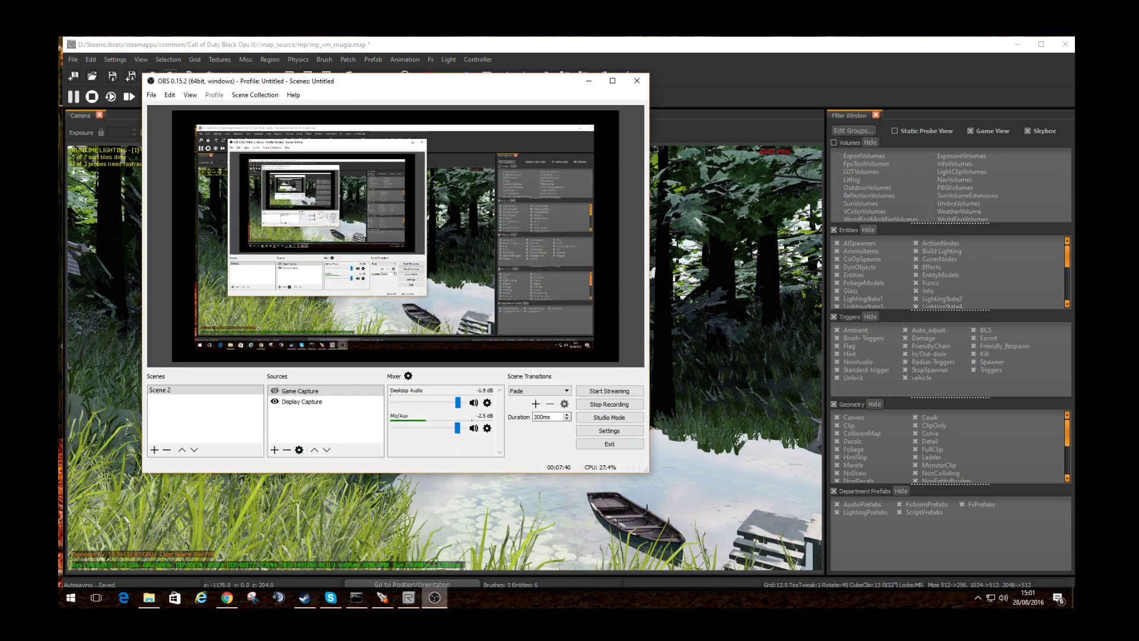